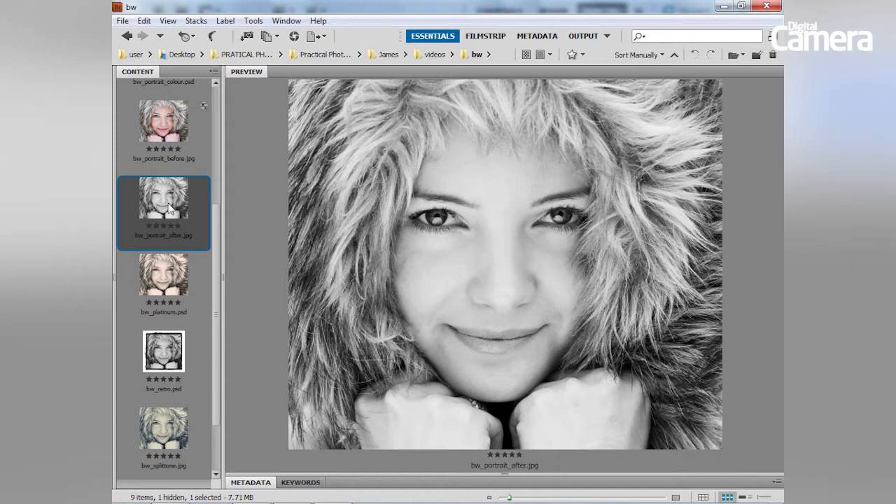
Preview the original portrait and its black-and-white, platinum, retro and split-tone versions
left_click(132, 131)
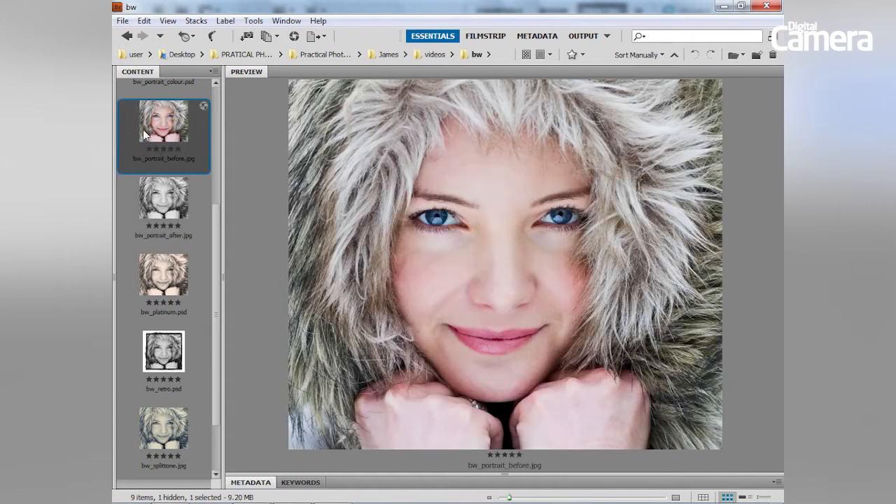
left_click(154, 218)
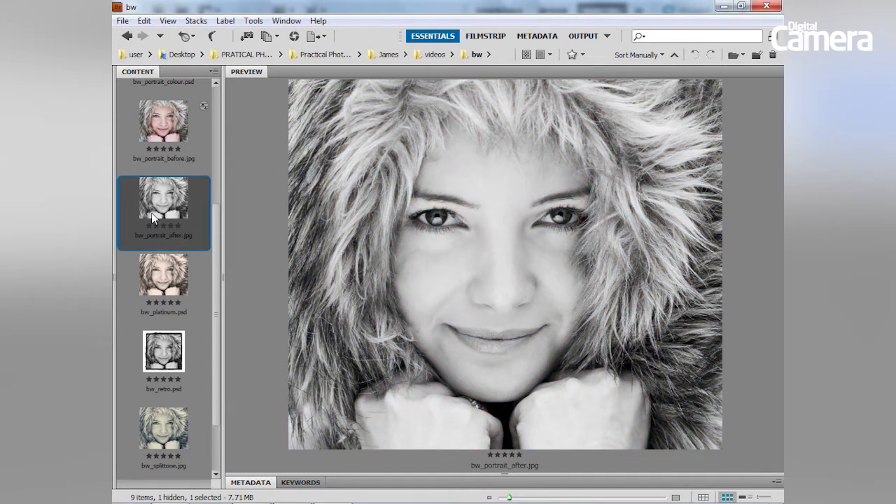
left_click(166, 275)
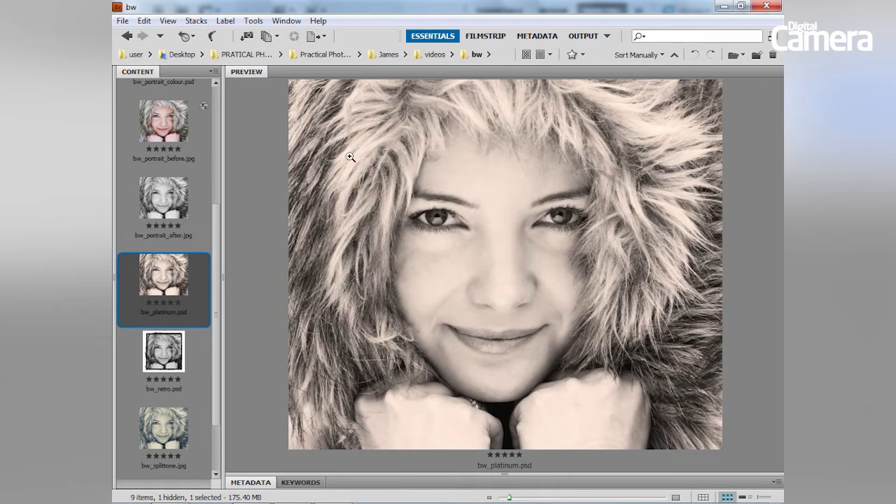
left_click(155, 356)
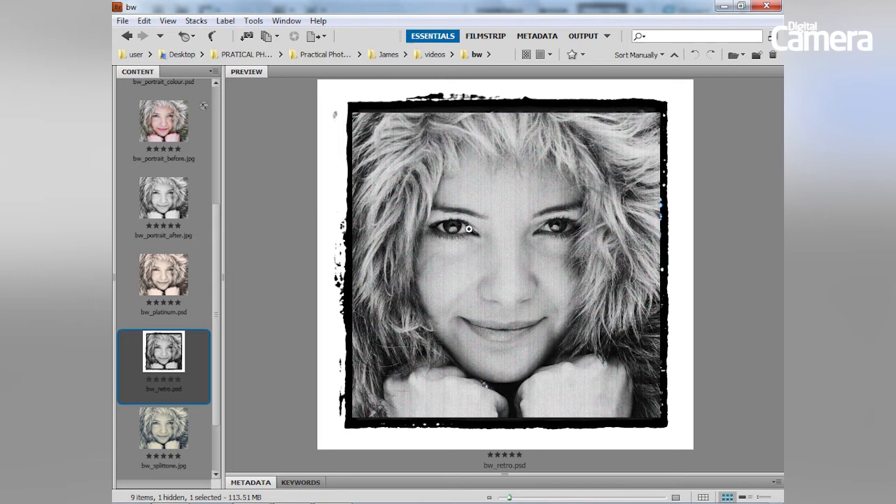
left_click(162, 444)
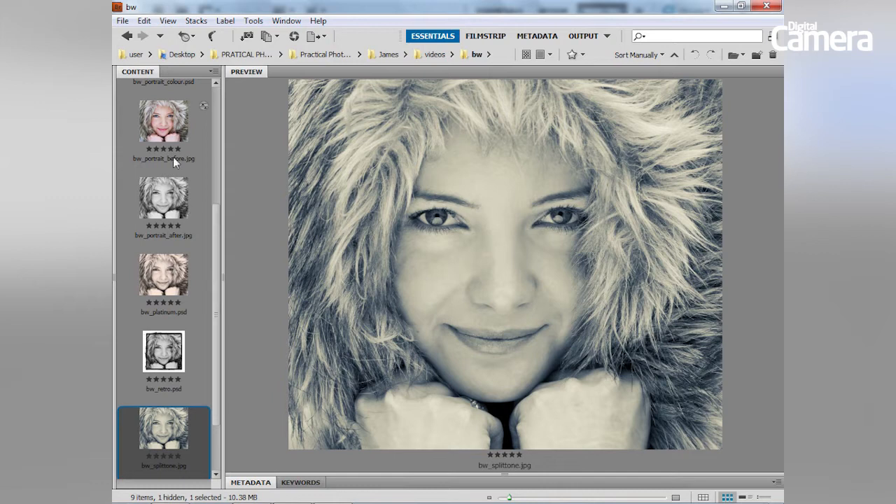
Open bw_portrait_before.jpg in Camera Raw
left_click(168, 129)
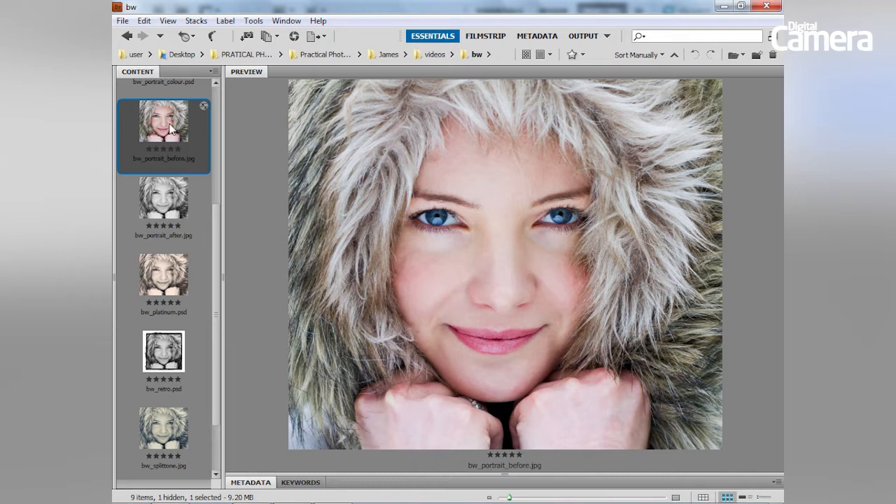
right_click(171, 127)
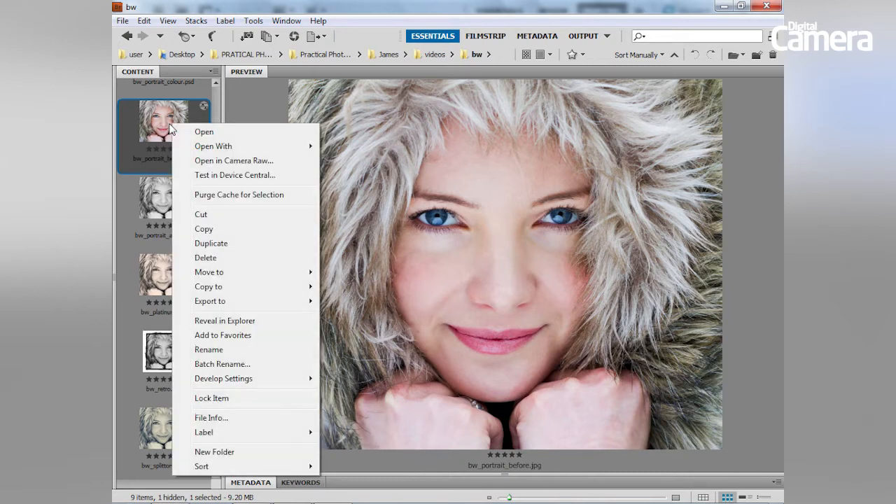
left_click(240, 162)
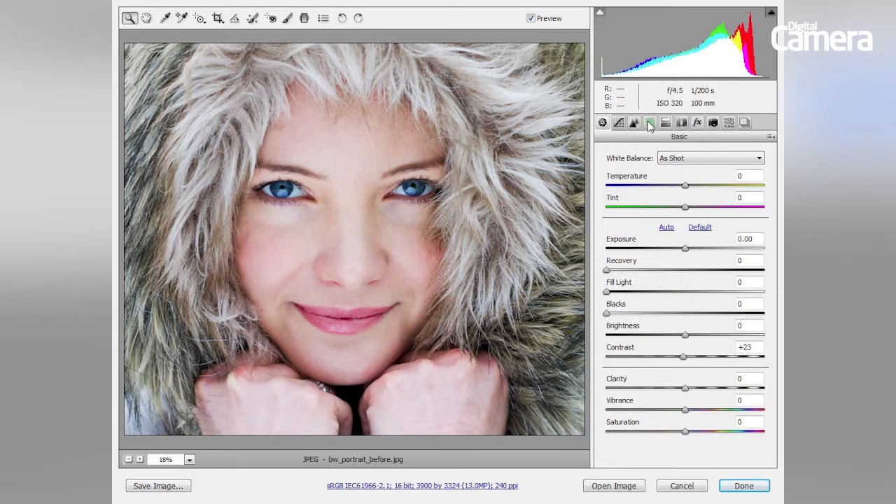
Convert the portrait to grayscale and set the mix to Reds +2, Oranges -13 and Yellows -6
left_click(651, 124)
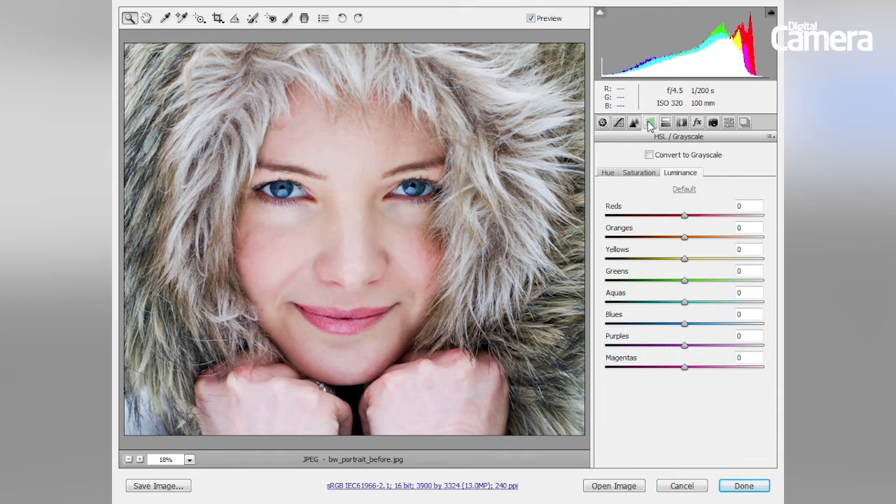
left_click(650, 155)
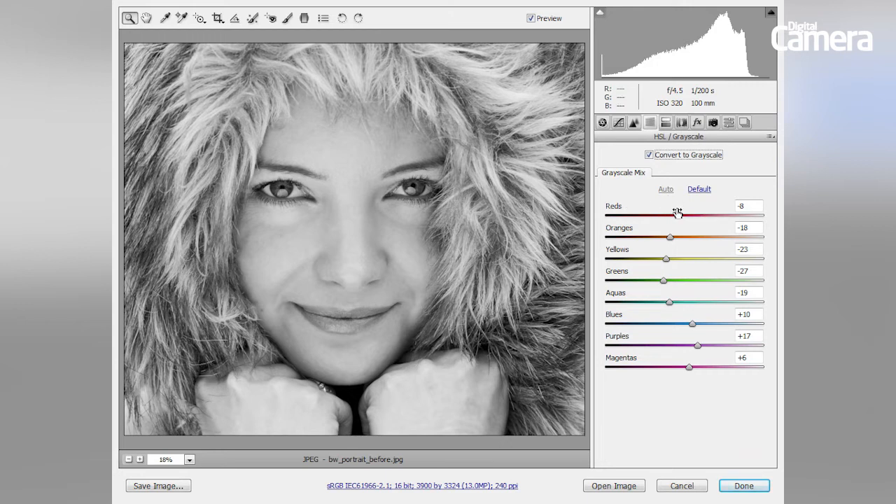
left_click_drag(679, 223, 688, 219)
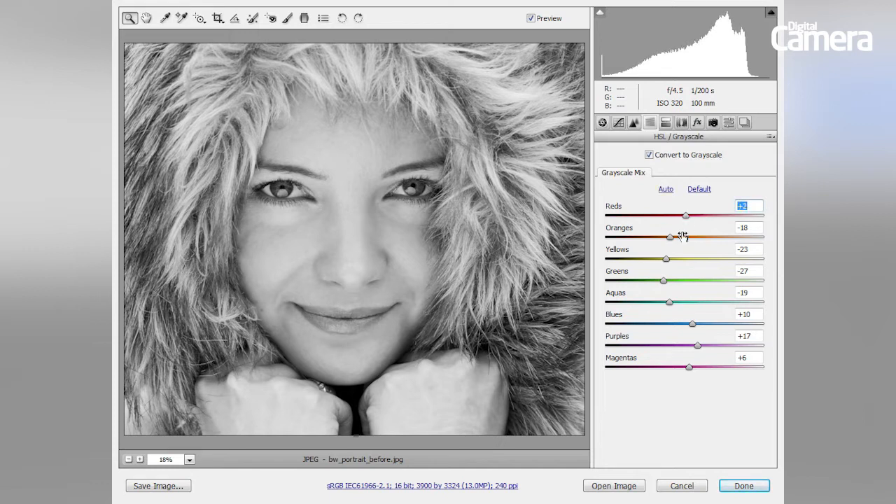
left_click_drag(667, 259, 675, 239)
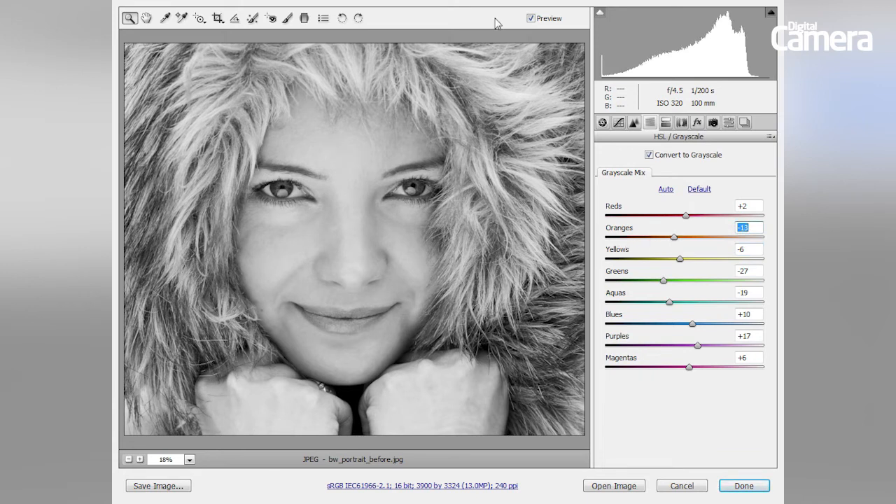
Refine the grayscale mix with the Targeted Adjustment tool to Reds +13, Oranges -2, Greens 0, Aquas +2, Blues +22 and Purples +11
left_click(201, 21)
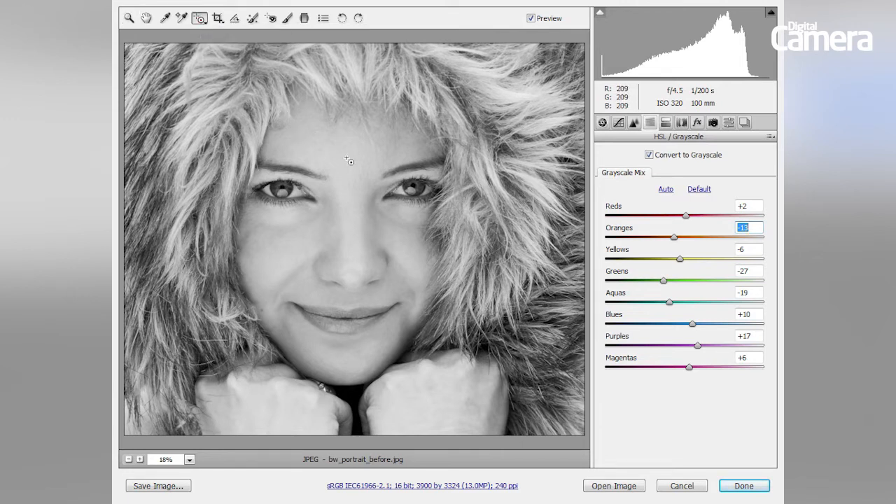
mouse_move(342, 158)
left_mouse_down()
mouse_move(355, 158)
mouse_move(265, 158)
mouse_move(351, 150)
left_mouse_up()
left_click_drag(508, 109, 489, 104)
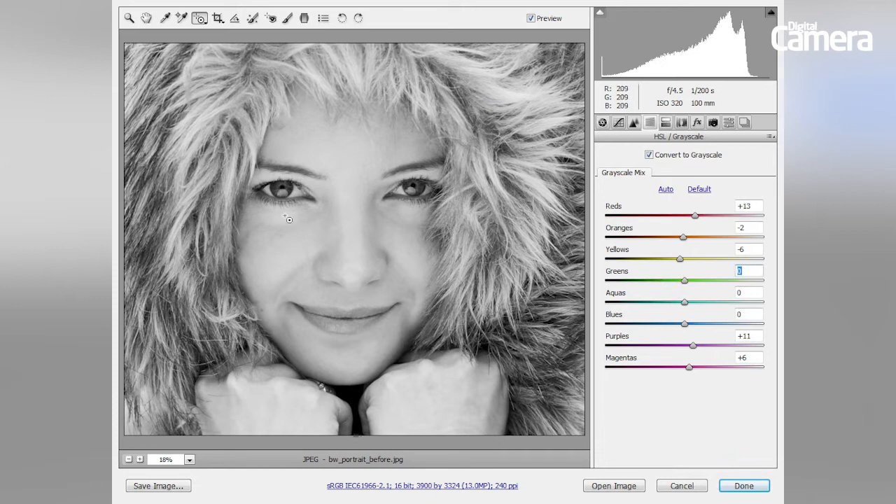
mouse_move(417, 186)
left_mouse_down()
mouse_move(447, 184)
mouse_move(432, 192)
left_mouse_up()
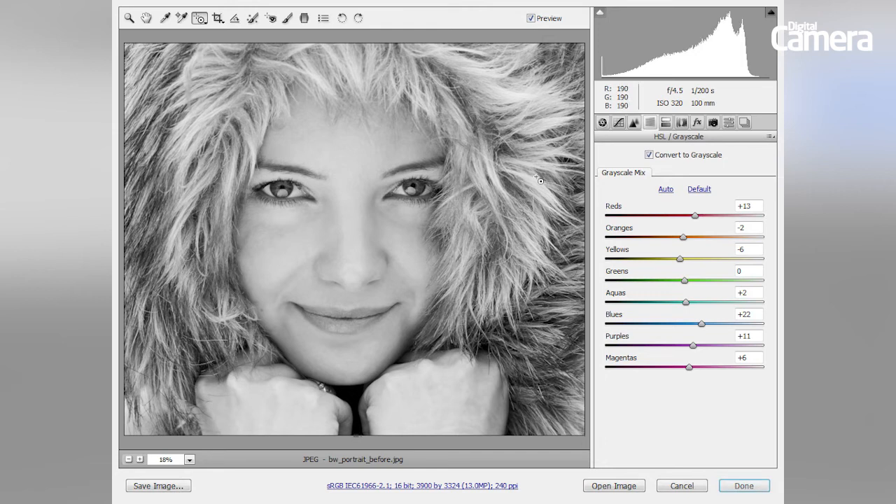
Set Contrast to +50, Exposure to +0.15 and Blacks to 9, and check the highlights for clipping with Recovery at 0
left_click(603, 122)
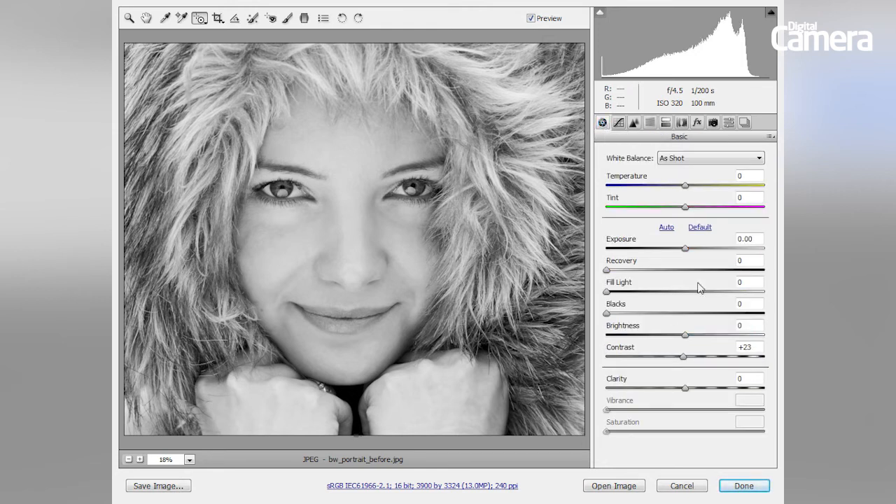
left_click_drag(683, 356, 712, 358)
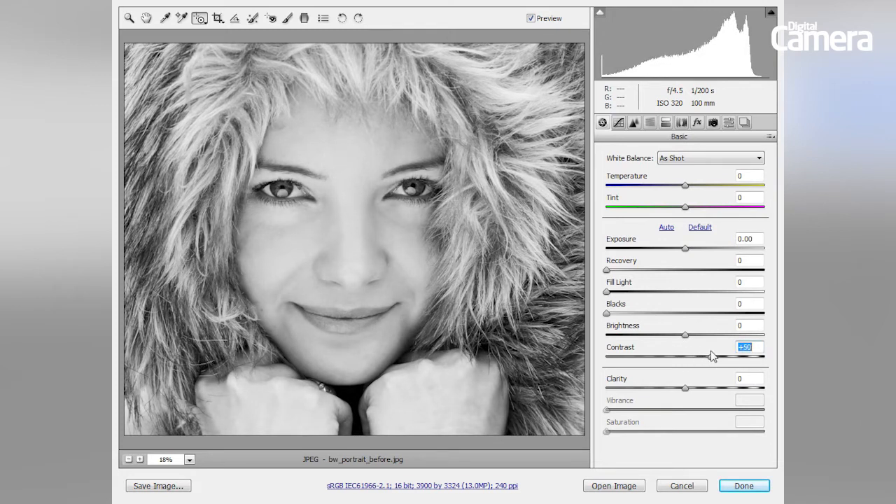
left_click_drag(685, 249, 691, 250)
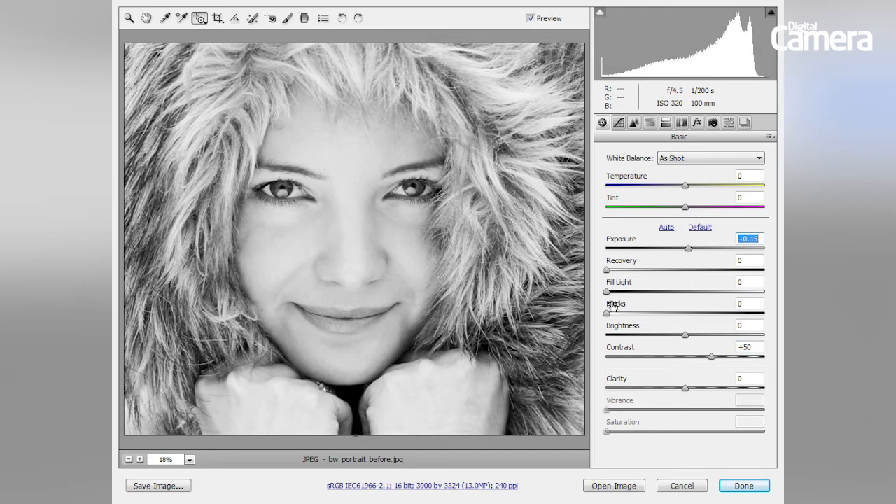
left_click_drag(608, 313, 620, 314)
left_click(608, 271)
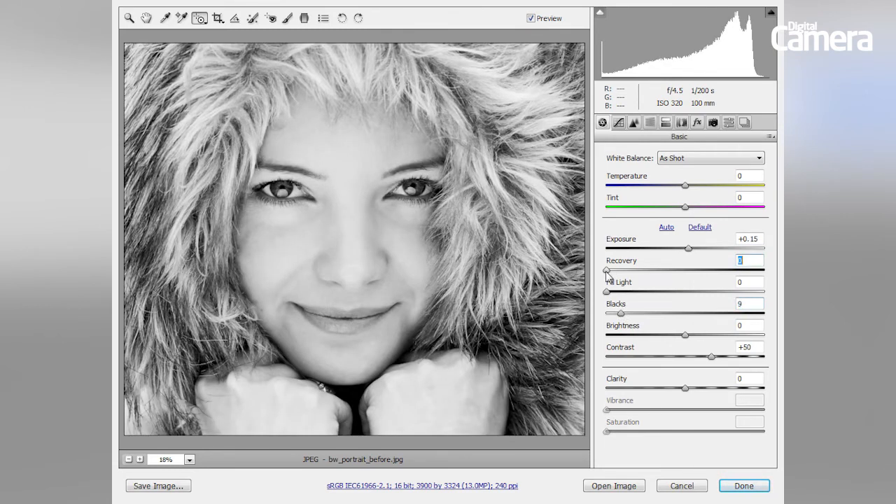
left_click(607, 272, "alt")
Split-tone the highlights with hue 54, saturation 20 and the shadows with hue 233, saturation 40, and discard all Camera Raw edits
left_click(666, 123)
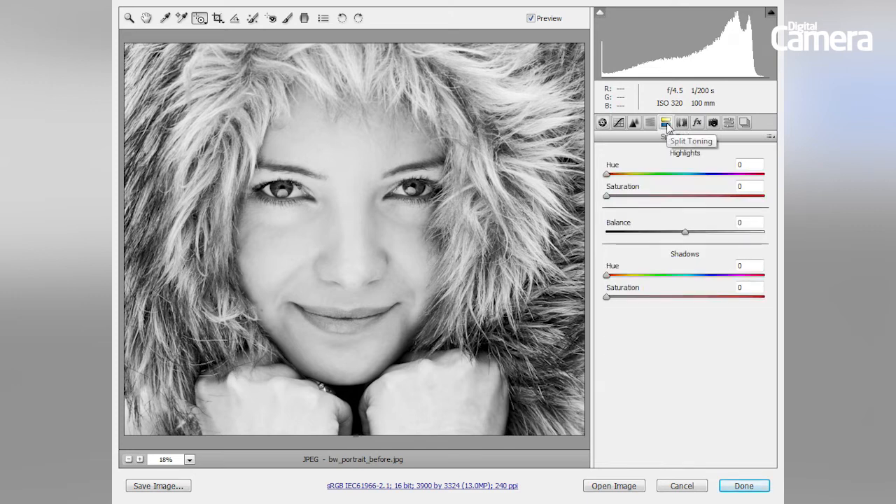
left_click_drag(607, 196, 640, 199)
left_click_drag(607, 174, 631, 184)
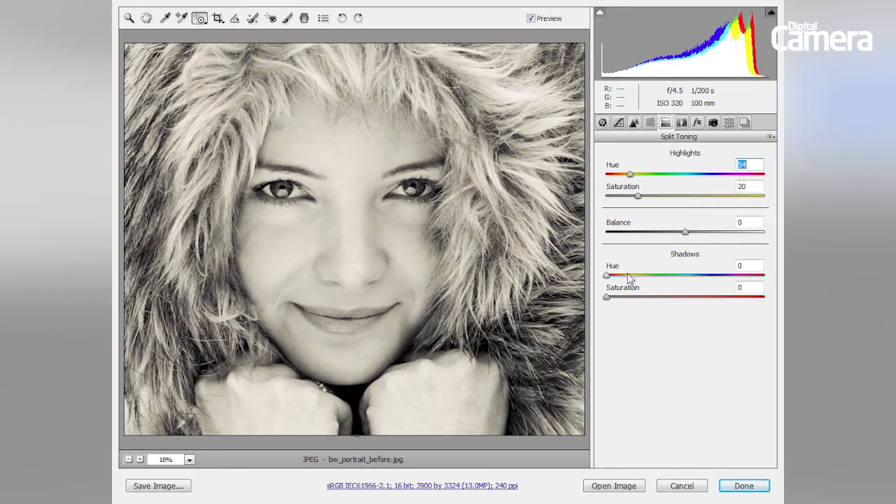
left_click_drag(610, 301, 674, 297)
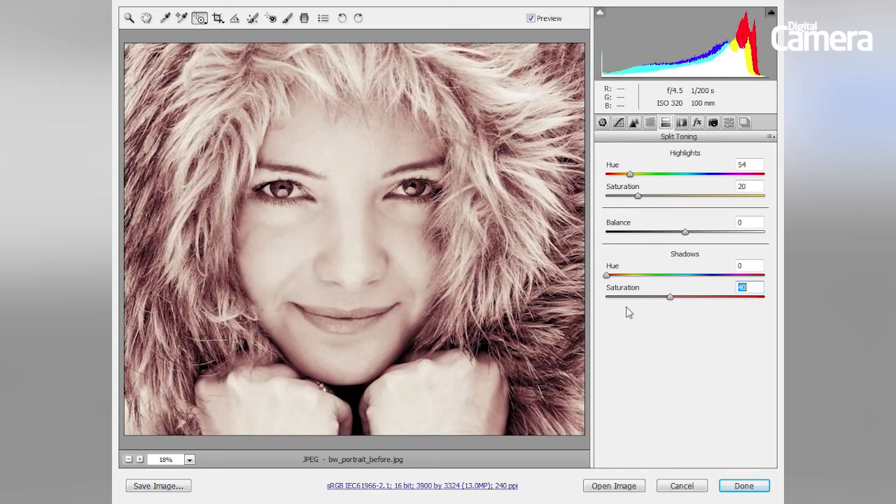
left_click_drag(608, 276, 709, 278)
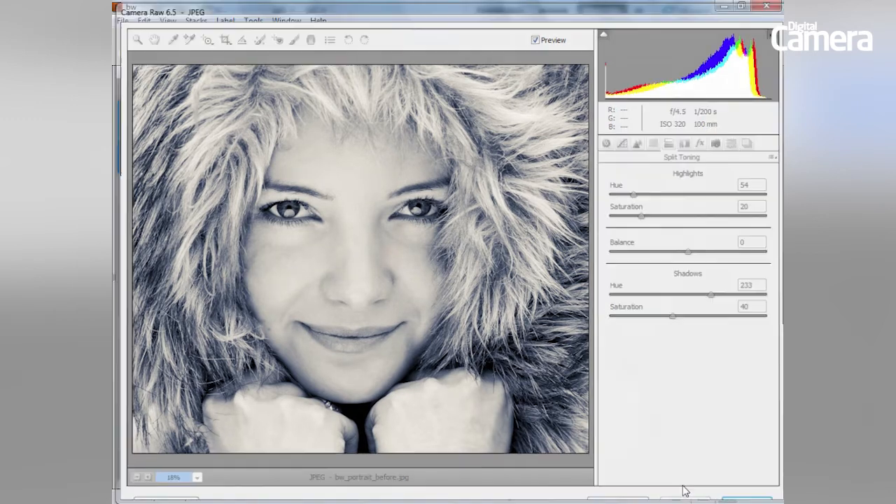
left_click(681, 486)
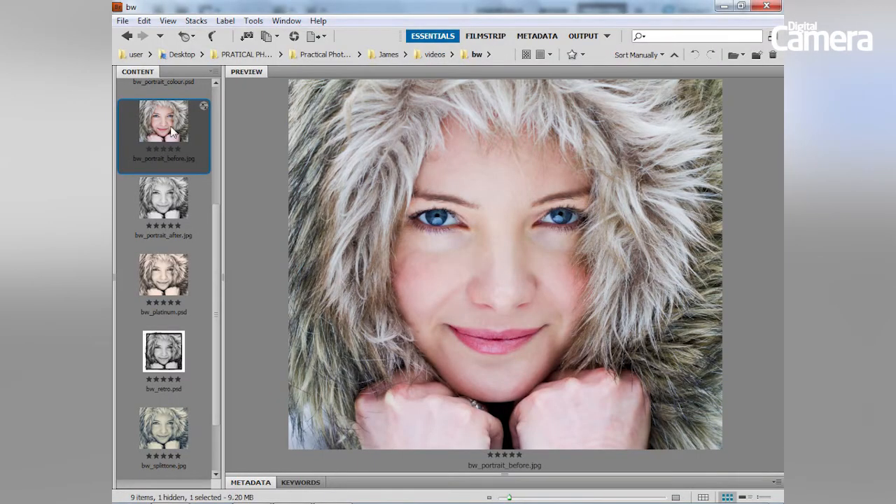
Open bw_portrait_before.jpg in Photoshop and add a Black & White adjustment layer, keeping its settings clear of the face
double_click(170, 129)
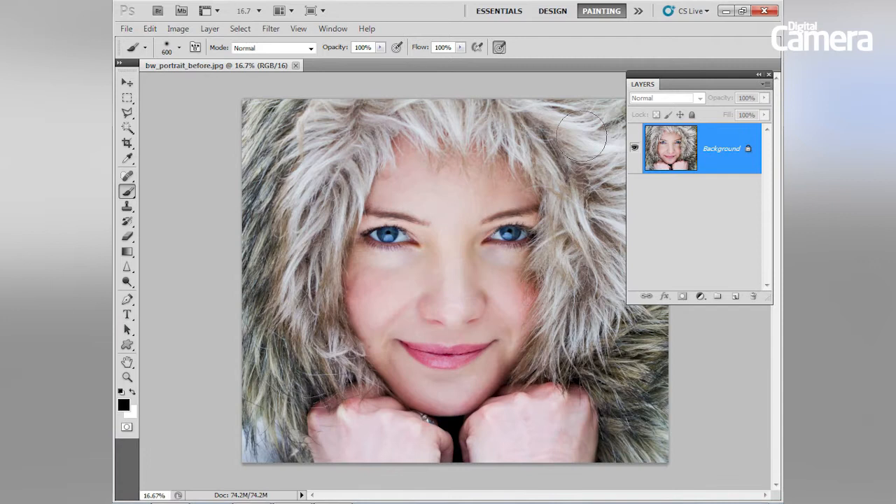
left_click(701, 297)
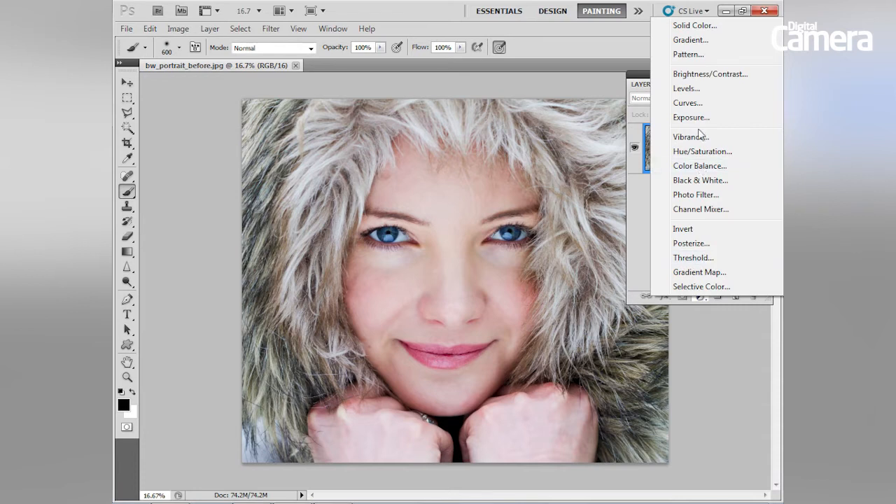
left_click(700, 180)
left_click_drag(562, 163, 158, 127)
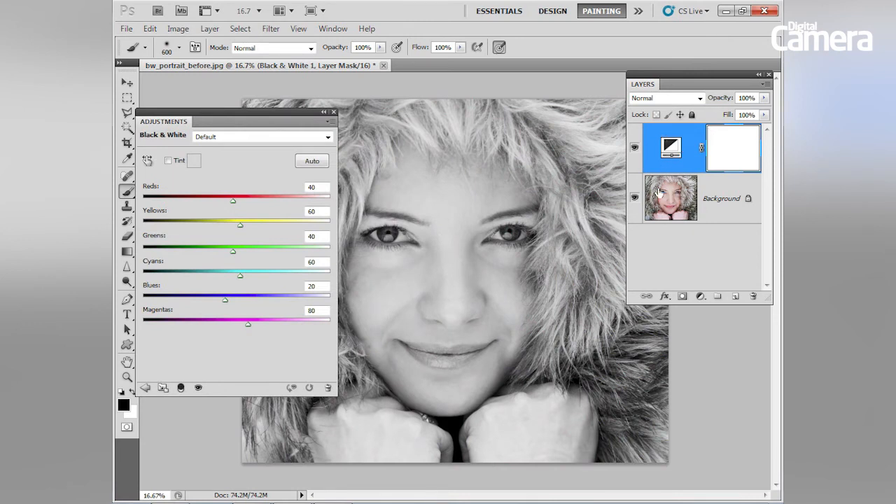
Brighten the skin and eyes in the Black & White adjustment with Reds 61, Yellows 61 and Cyans 91
left_click_drag(232, 201, 239, 199)
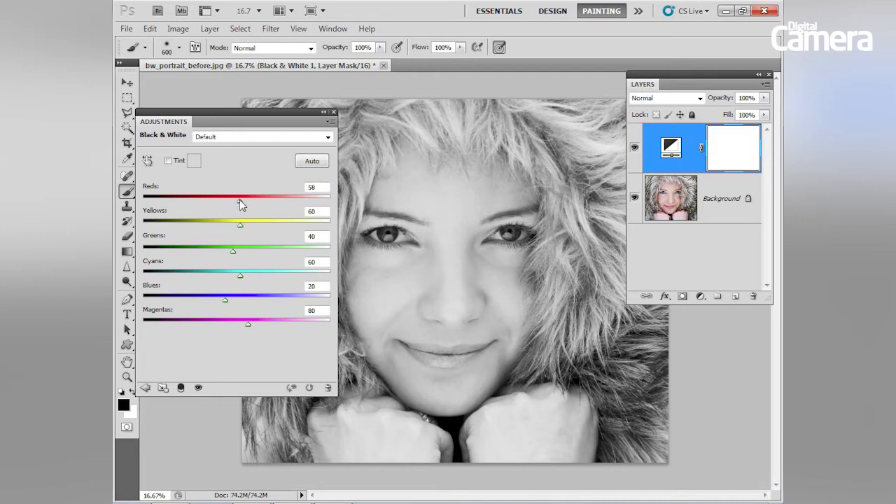
left_click_drag(238, 200, 243, 201)
left_click(148, 163)
mouse_move(410, 183)
left_mouse_down()
mouse_move(404, 195)
mouse_move(411, 188)
left_mouse_up()
left_click_drag(390, 231, 409, 233)
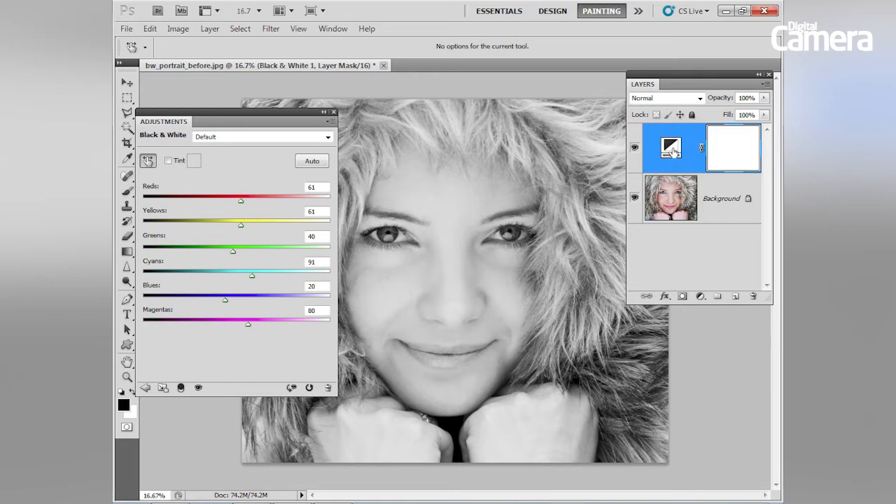
Add a Curves adjustment layer with one point in the shadows and one in the highlights of the RGB curve
left_click(701, 297)
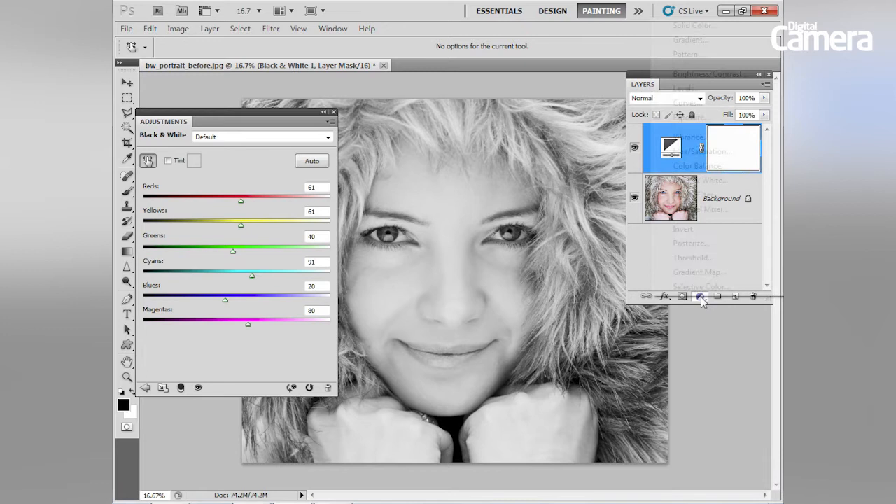
left_click(690, 103)
key("b")
left_click(195, 308)
left_click(286, 217)
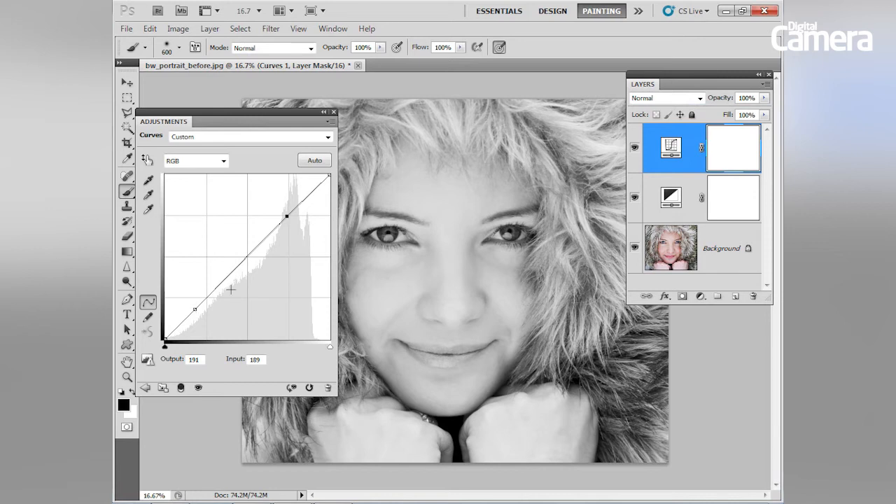
Shape a contrast curve by lowering the shadow point and setting the highlight point to input 208, output 210
left_click_drag(286, 217, 292, 204)
left_click_drag(195, 309, 201, 319)
left_click_drag(289, 205, 299, 202)
left_click_drag(206, 312, 220, 298)
left_click(297, 204)
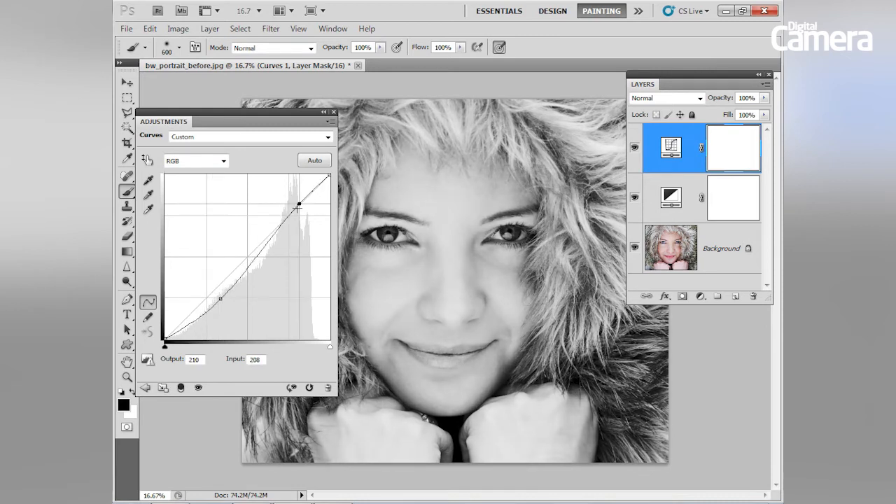
left_click(334, 111)
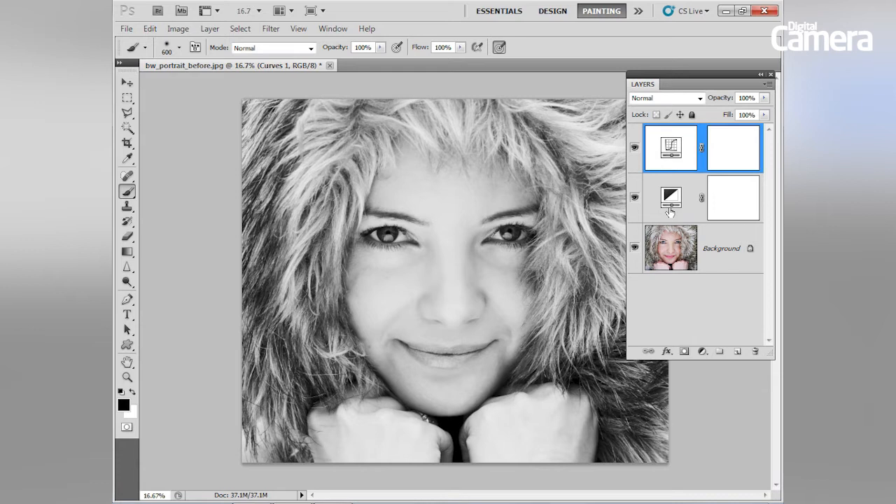
Add a new empty layer above the Curves layer and name it platinum
left_click(737, 352)
double_click(714, 150)
type("pla")
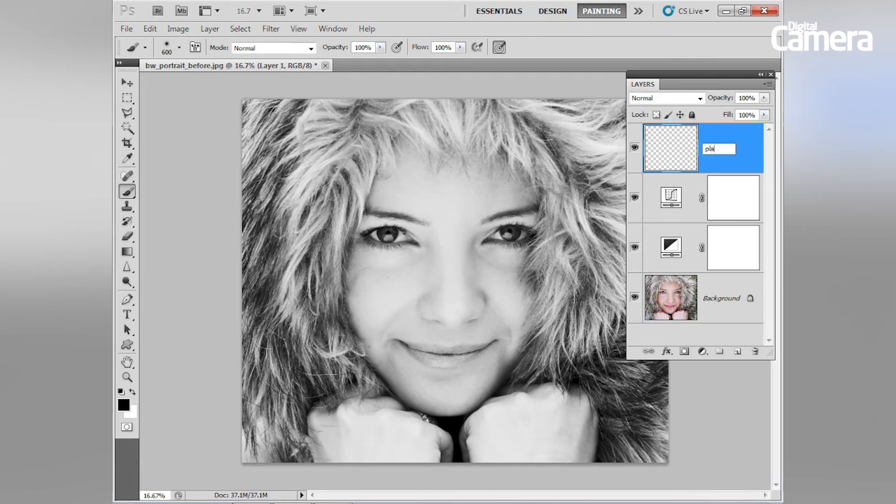
type("tinum")
key("Return")
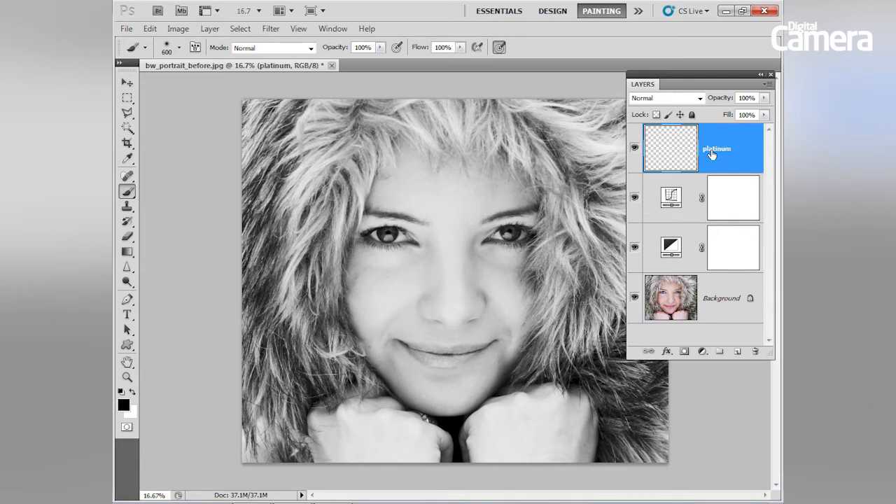
Stamp a merged copy of all visible layers onto the platinum layer and convert it to a Smart Object
key("ctrl+shift+alt+e")
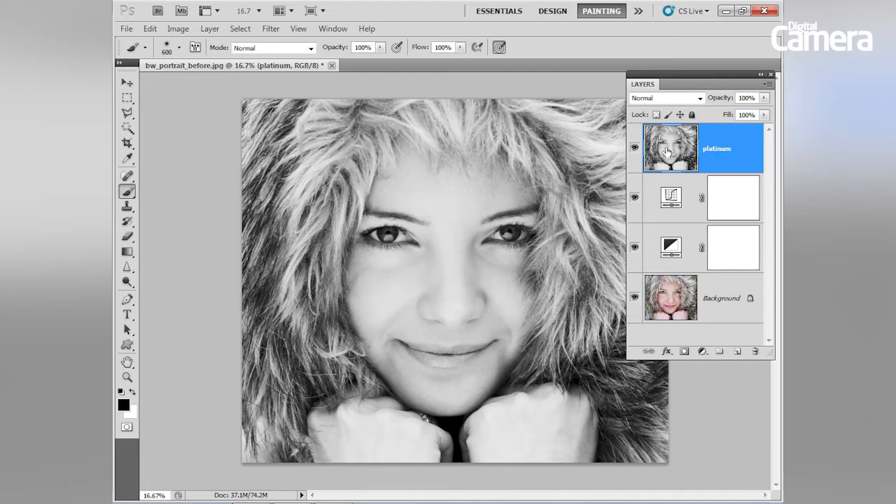
right_click(712, 138)
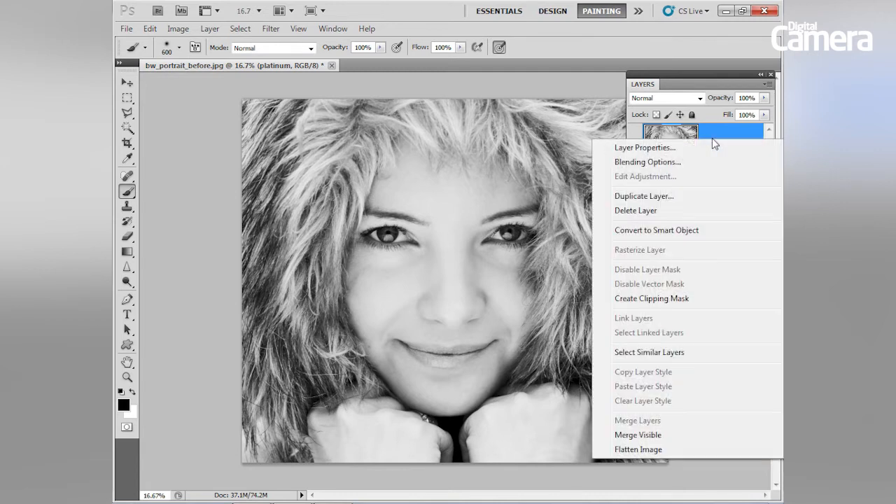
left_click(711, 230)
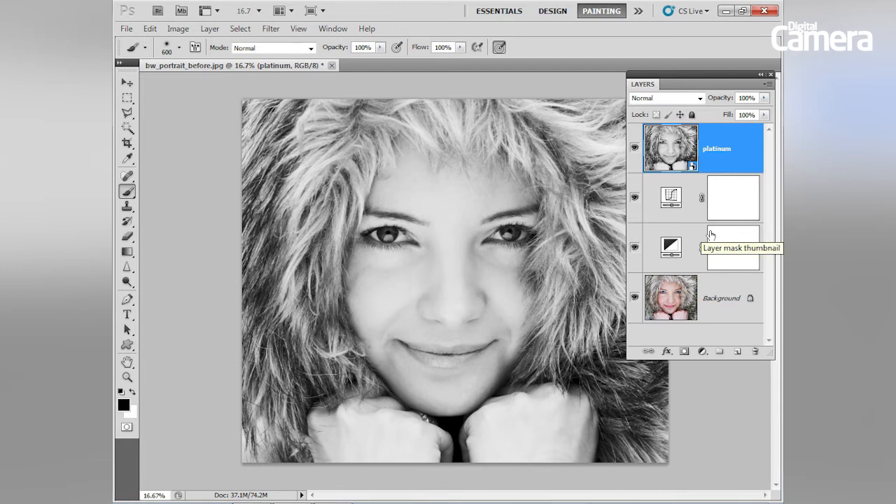
Start a Diffuse Glow filter on the platinum layer with Glow Amount 1 and Graininess 7
left_click(270, 30)
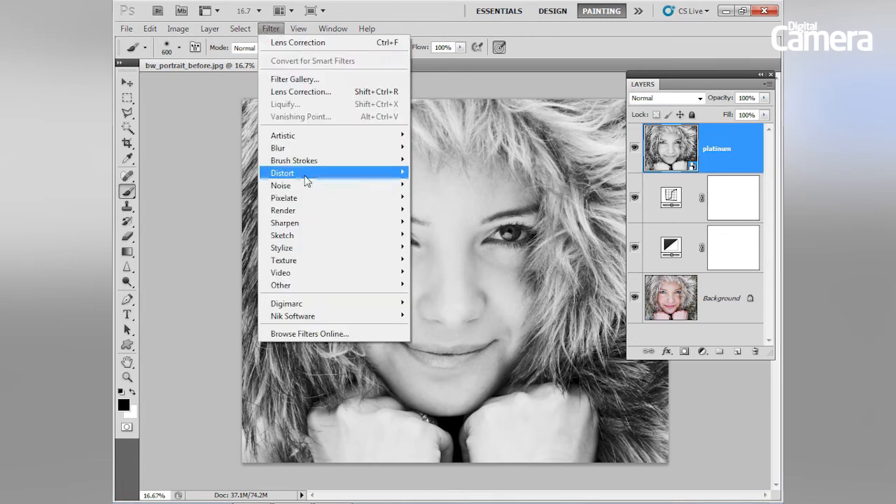
mouse_move(363, 180)
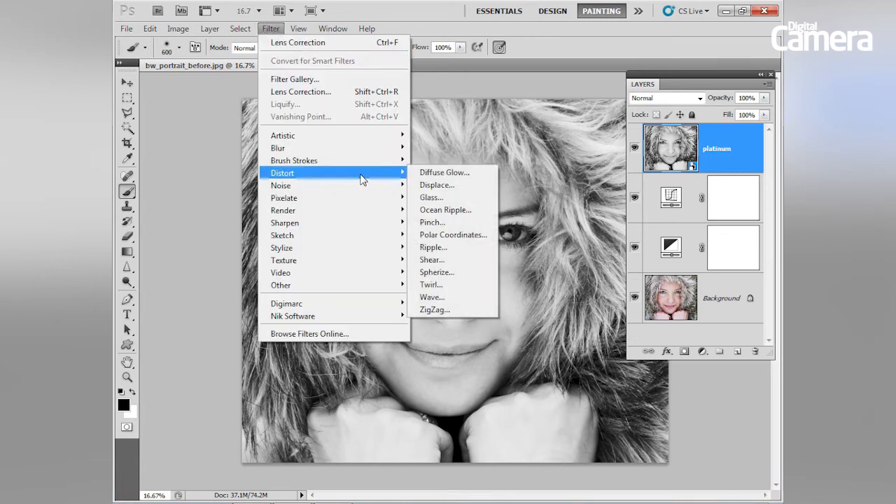
left_click(440, 175)
left_click_drag(399, 290, 286, 192)
left_click_drag(344, 213, 230, 268)
left_click_drag(316, 257, 298, 260)
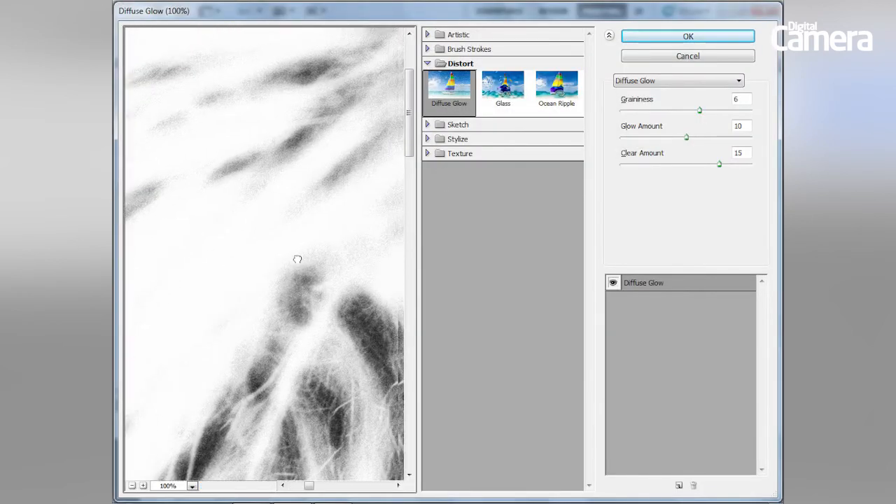
left_click(133, 485)
left_click(133, 485)
left_click(133, 485)
left_click(133, 485)
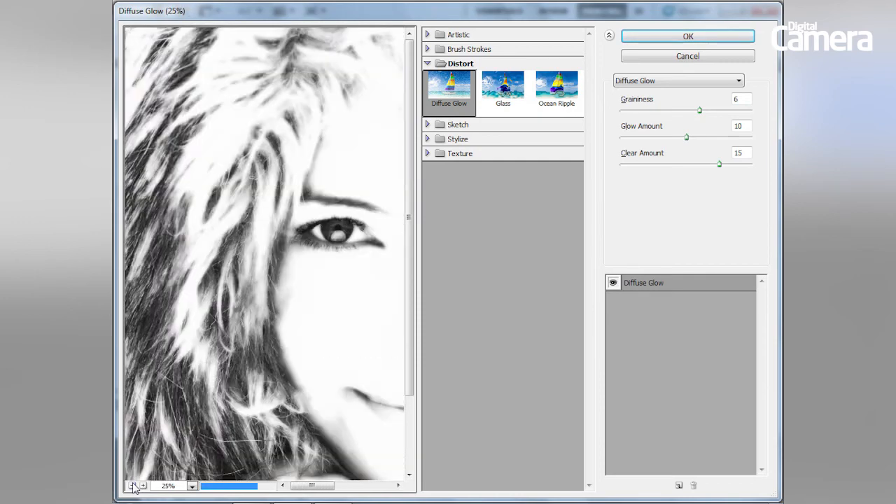
left_click(133, 486)
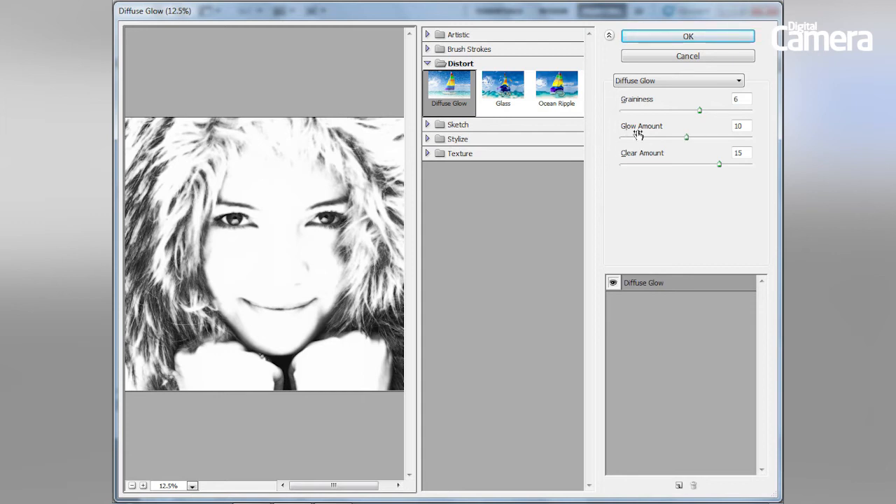
left_click_drag(687, 138, 628, 140)
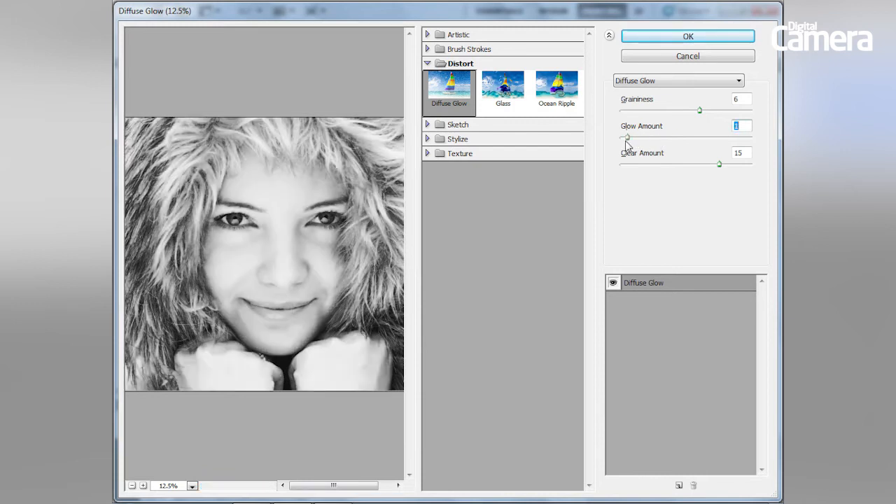
left_click_drag(700, 115, 710, 114)
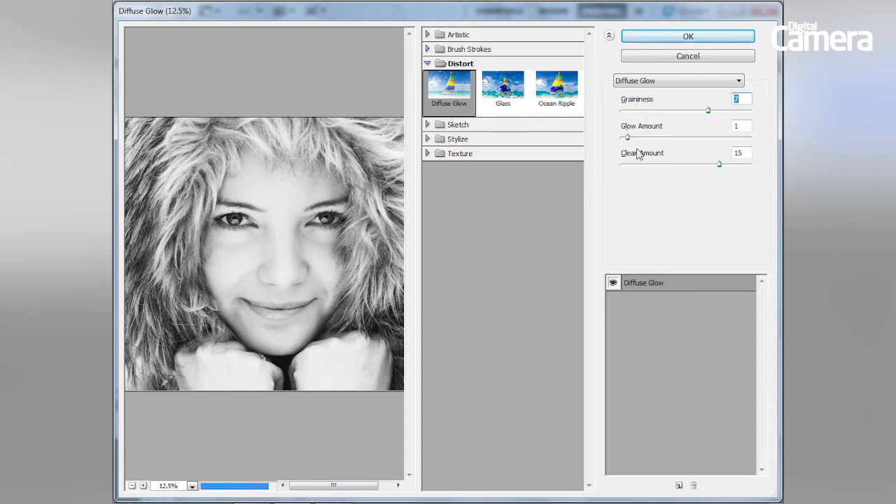
Check the grain on the hair and eyes, set the Diffuse Glow Clear Amount to 11 and apply the filter
key("ctrl")
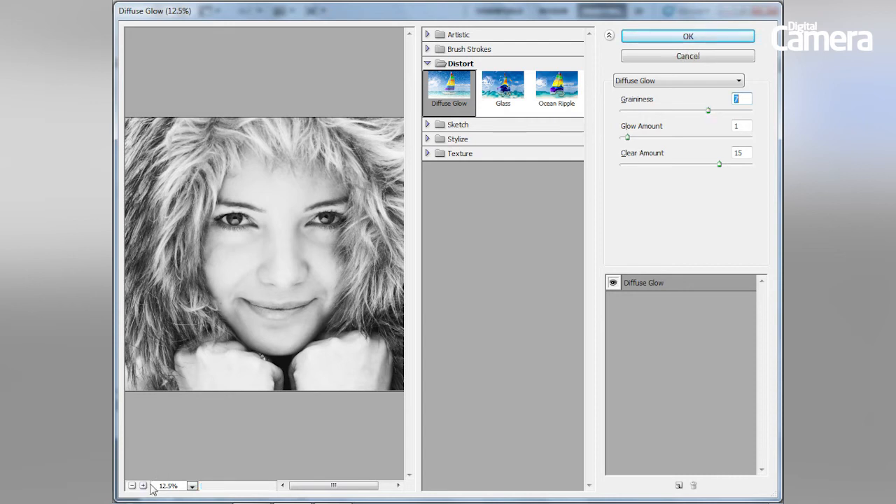
left_click(143, 486)
left_click(143, 485)
left_click_drag(180, 201, 274, 282)
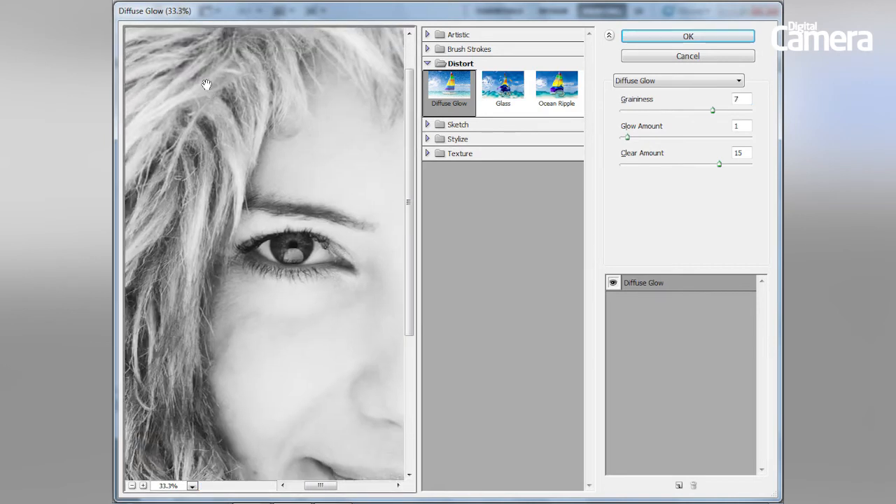
left_click_drag(196, 69, 222, 99)
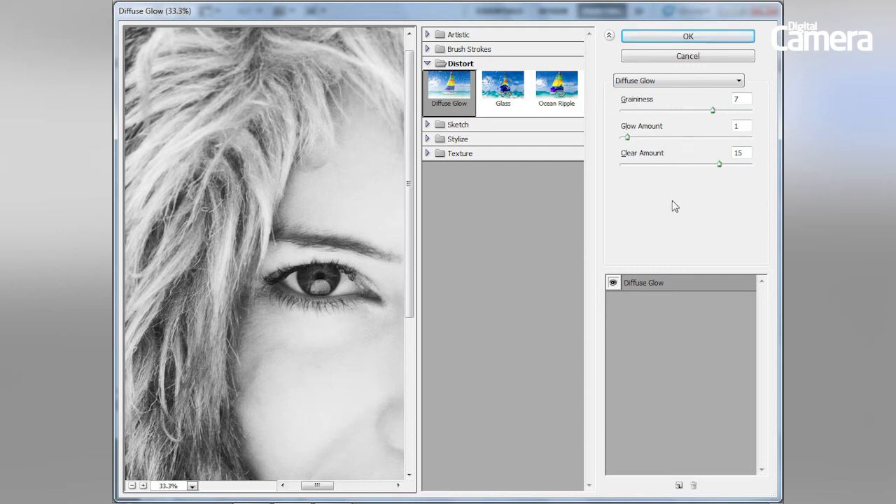
left_click_drag(707, 165, 697, 168)
left_click_drag(311, 205, 133, 210)
left_click_drag(287, 196, 215, 190)
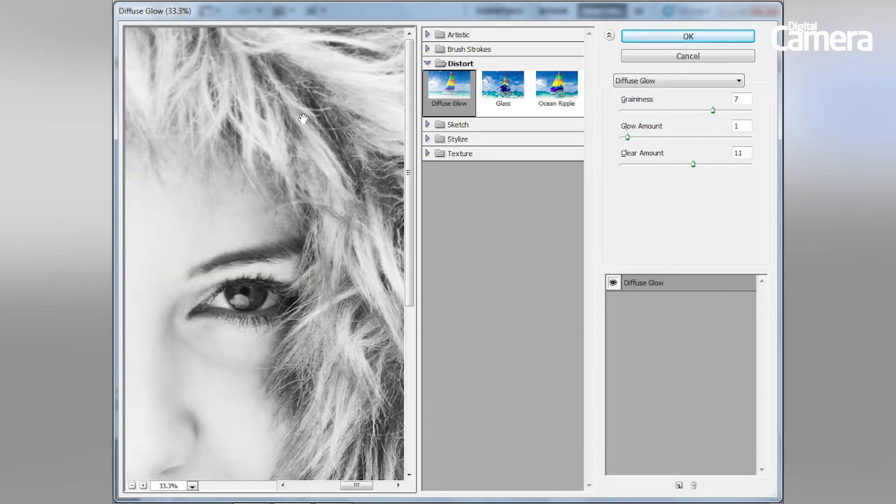
left_click_drag(303, 118, 251, 119)
left_click_drag(239, 327, 248, 244)
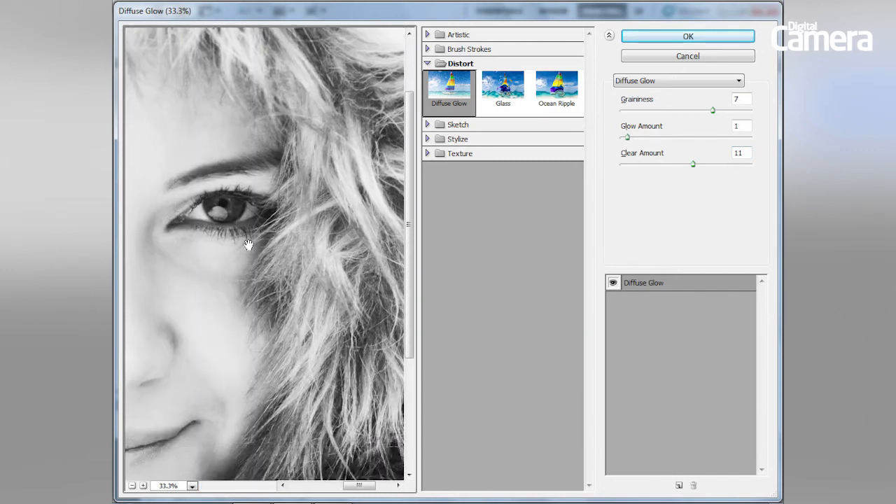
left_click(669, 42)
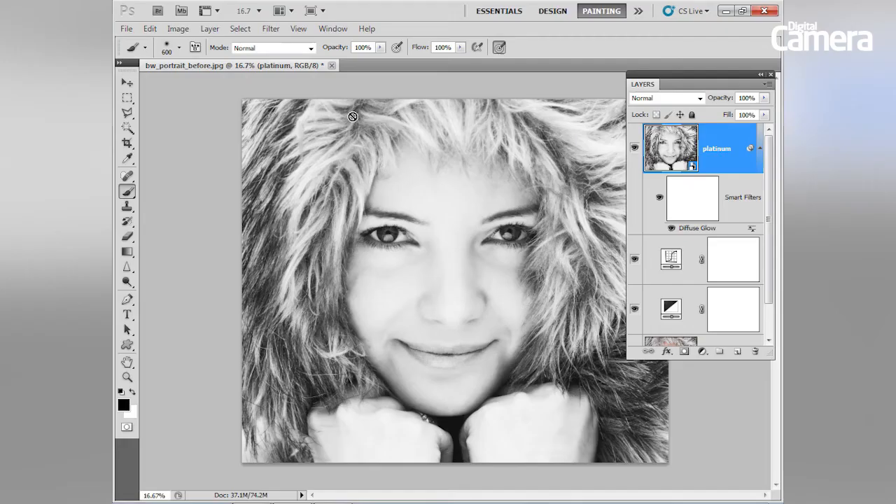
Reopen the platinum layer's Diffuse Glow smart filter to inspect its settings and grain at 100%, then close it without changes
double_click(699, 228)
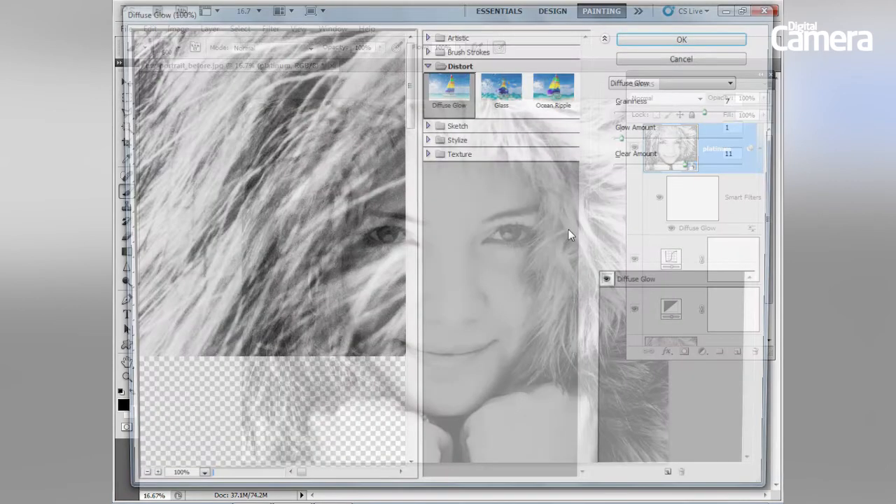
left_click_drag(350, 202, 266, 188)
left_click_drag(308, 221, 229, 163)
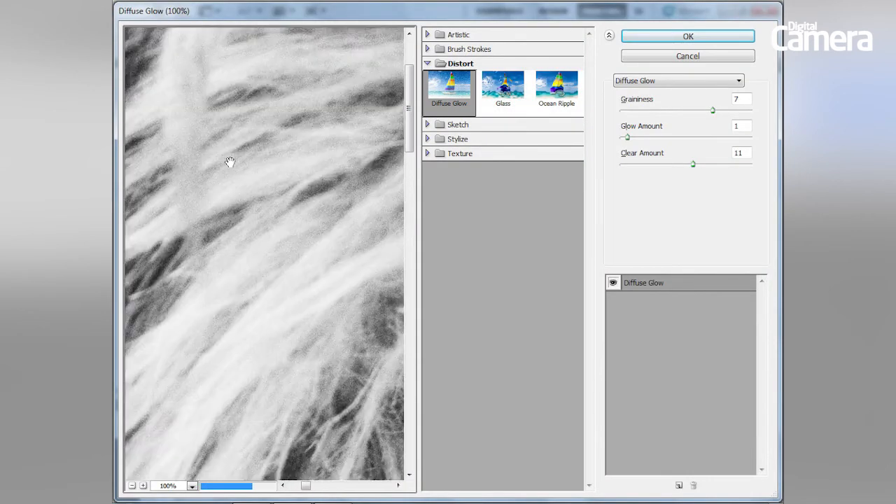
left_click(713, 59)
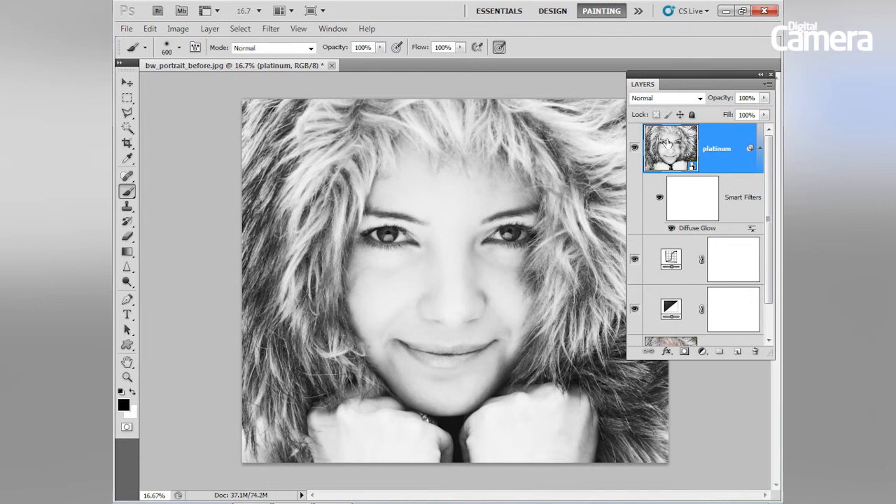
Add a Photo Filter adjustment layer above the platinum layer using the Sepia filter at 52% density
left_click(702, 353)
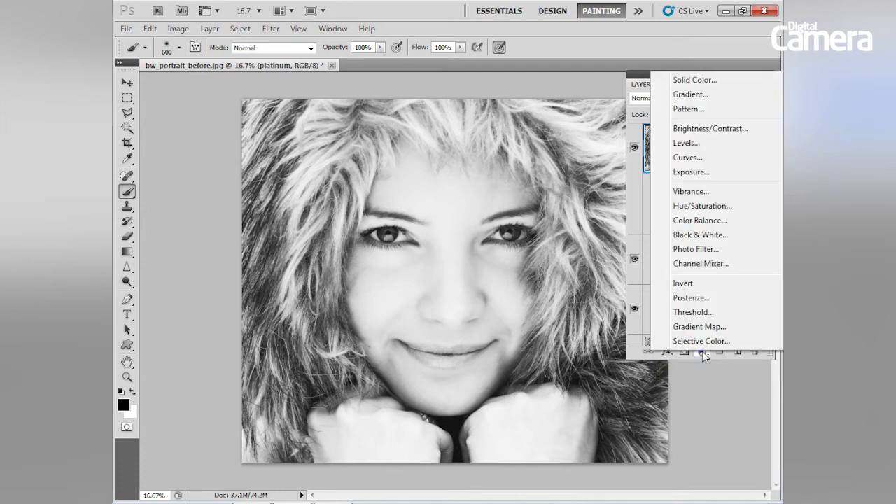
left_click(696, 250)
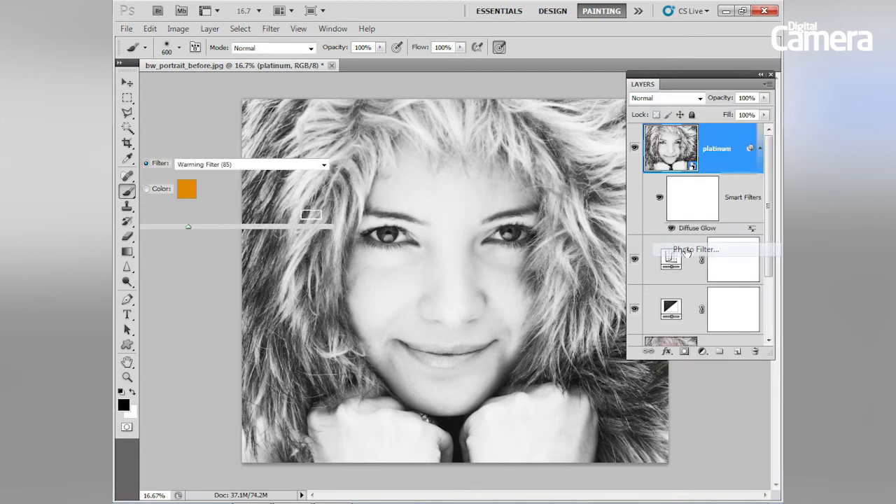
left_click(324, 166)
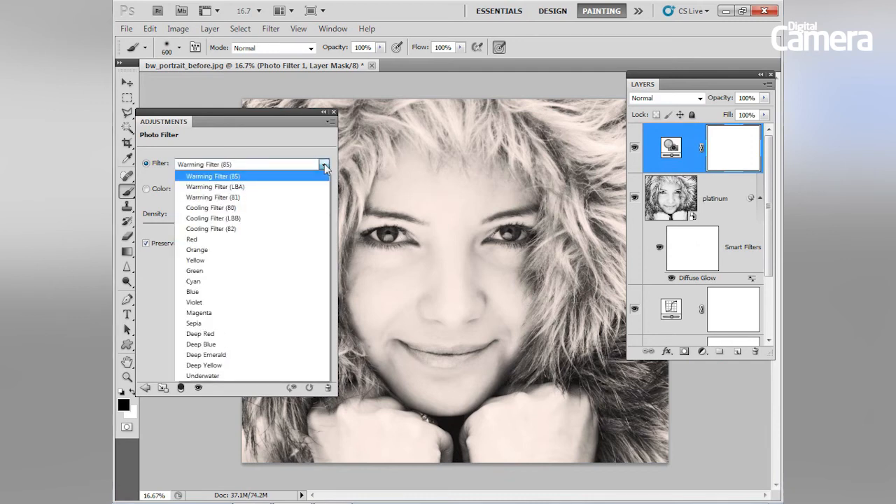
left_click(209, 324)
left_click_drag(229, 223, 239, 224)
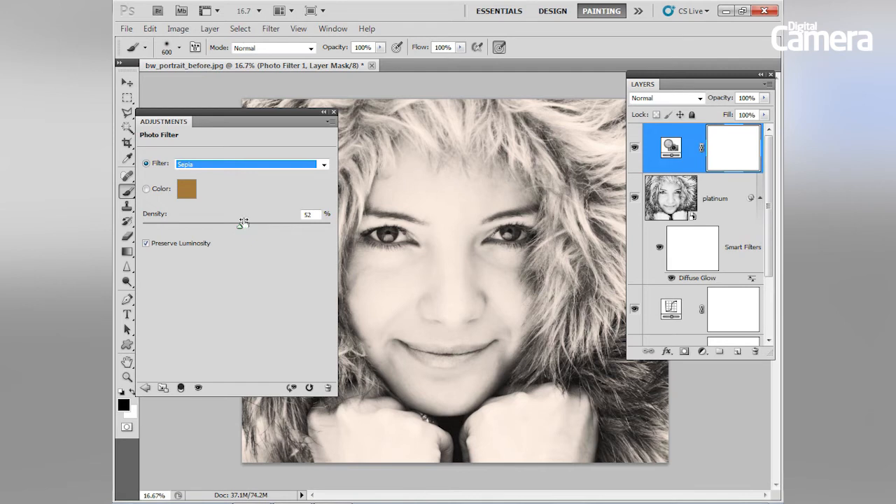
left_click(332, 112)
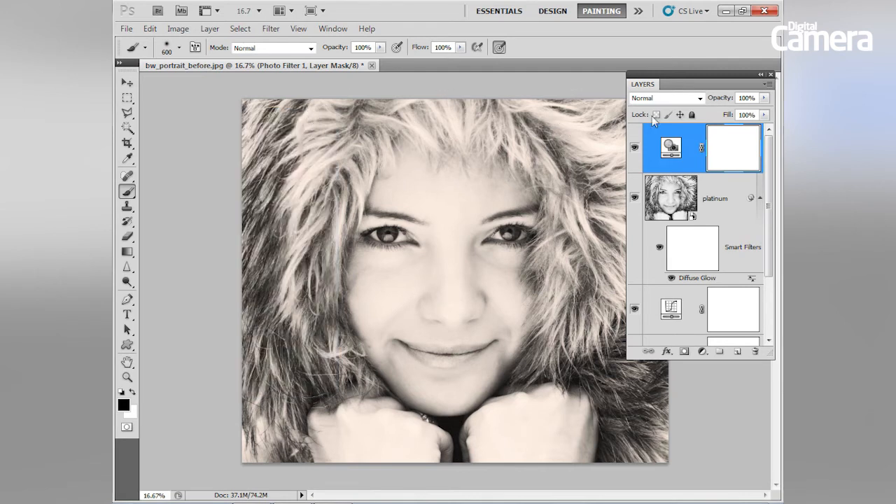
Hide the platinum layer and the Photo Filter adjustment layer
left_click_drag(634, 86, 640, 100)
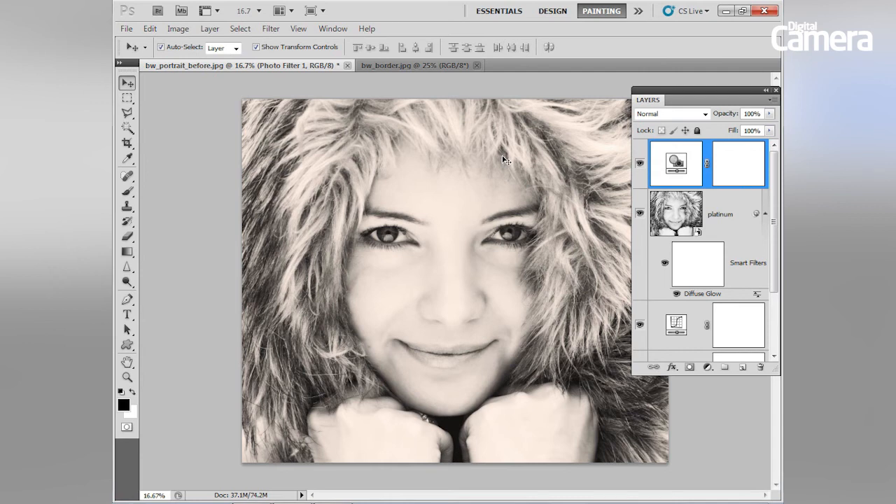
left_click(640, 213)
left_click(640, 164)
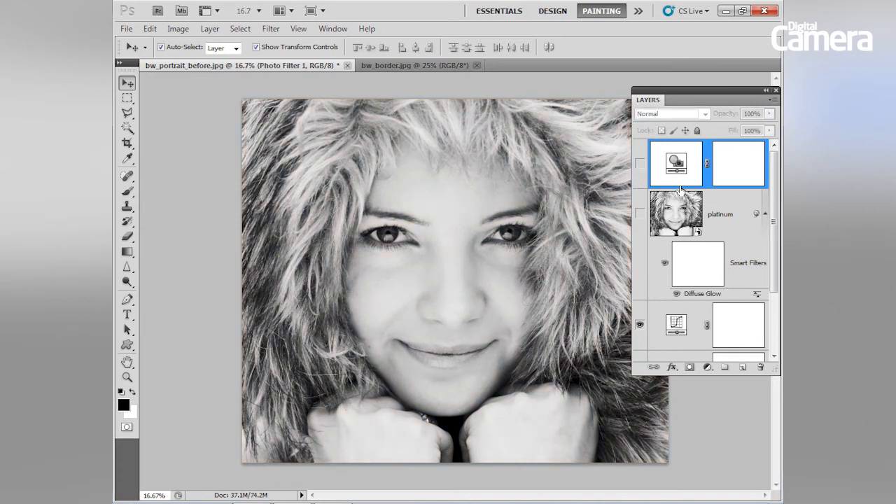
Add a new layer named retro at the top of the stack and stamp a merged copy of the visible layers onto it
left_click(744, 369)
double_click(720, 165)
type("re")
key("Return")
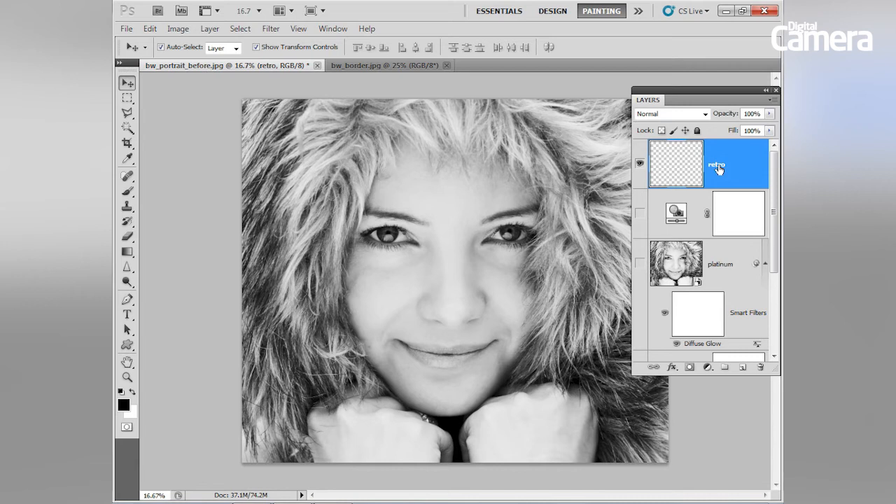
key("ctrl+shift+alt+e")
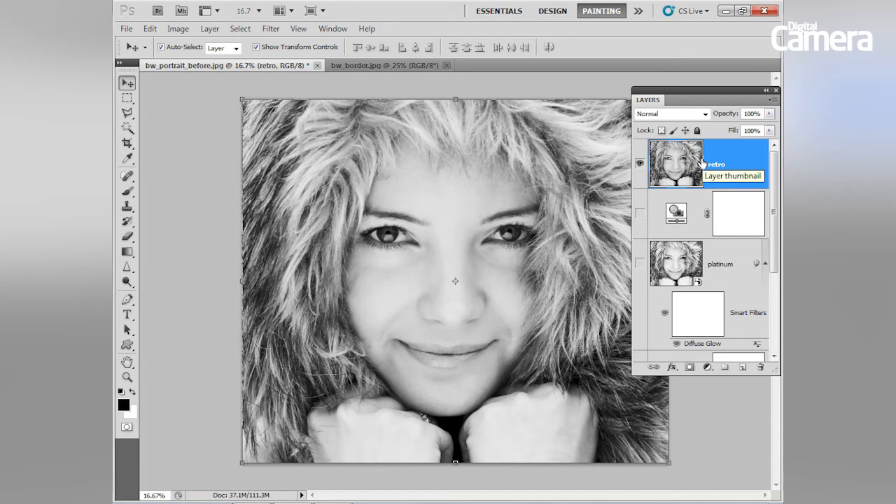
Copy the frame image from bw_border.jpg into the portrait document as a new layer above the retro layer
left_click(374, 65)
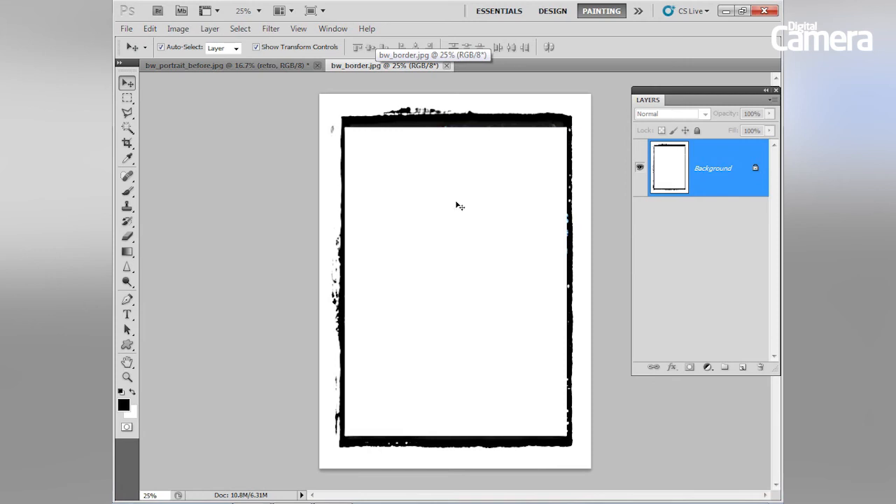
left_click(224, 67)
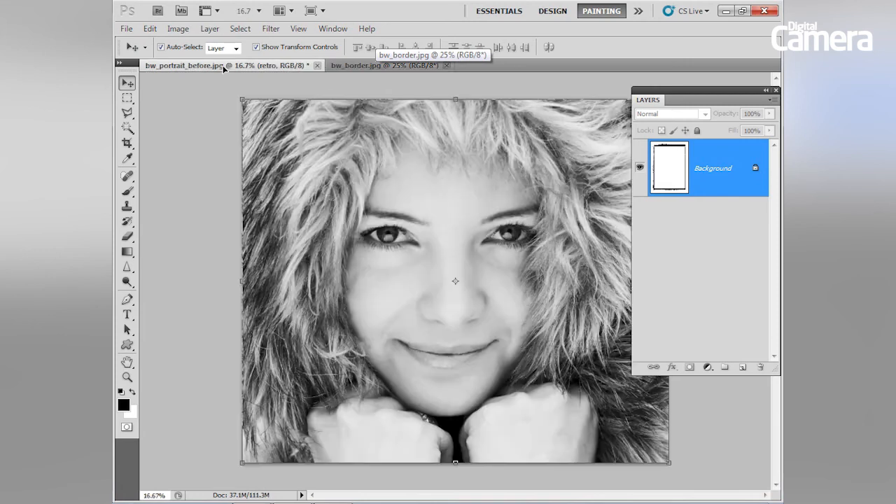
left_click_drag(224, 67, 431, 215)
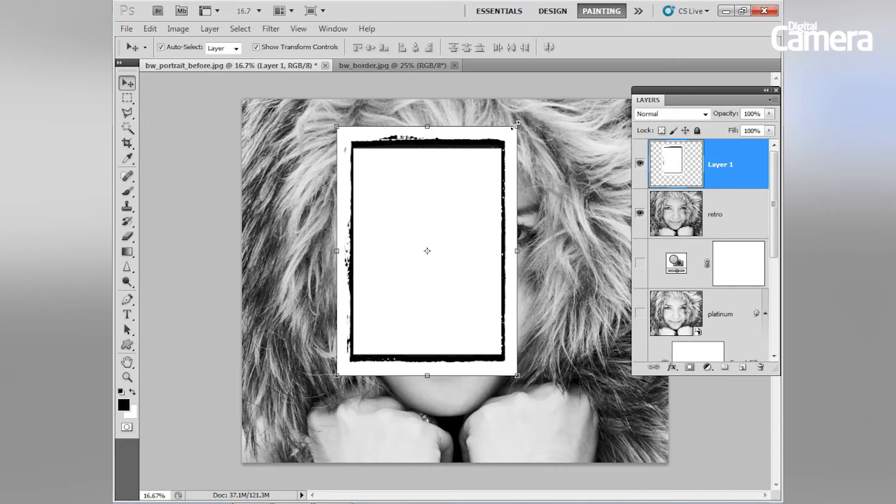
Scale the frame layer over the portrait to about 188% width and 154% height, filling the canvas height
left_click_drag(516, 125, 591, 91)
left_click_drag(337, 234, 291, 234)
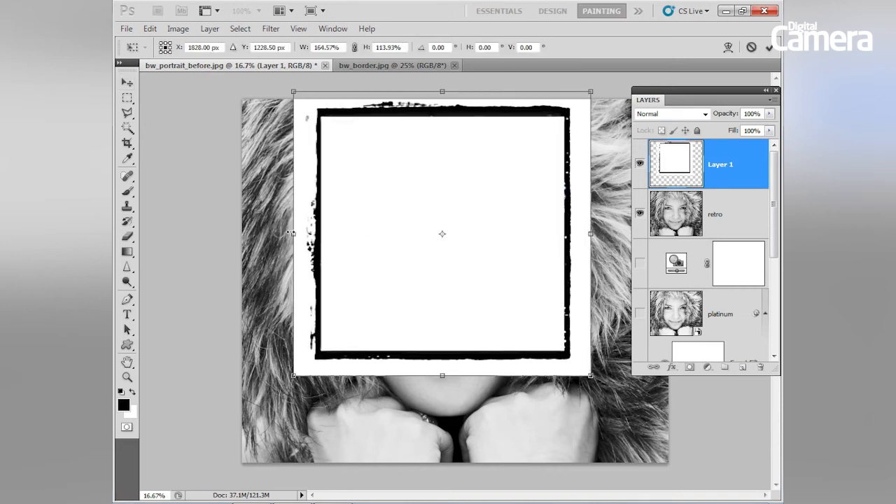
left_click_drag(441, 376, 441, 473)
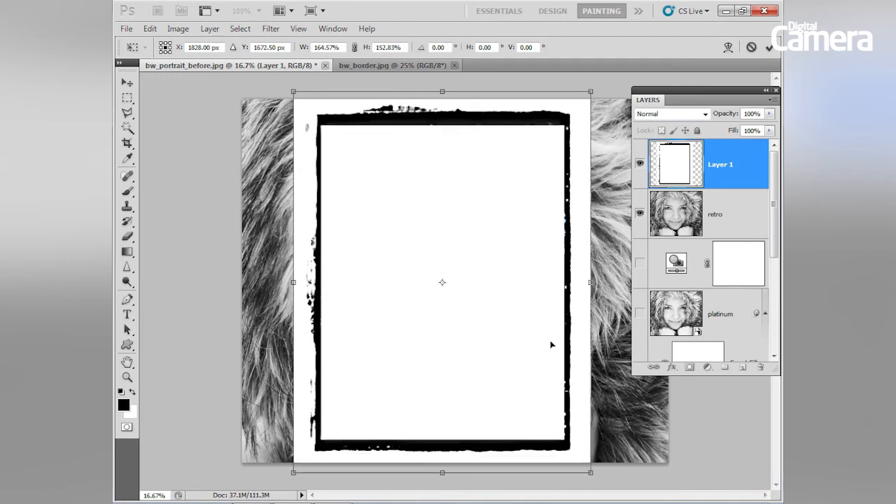
left_click_drag(592, 283, 616, 282)
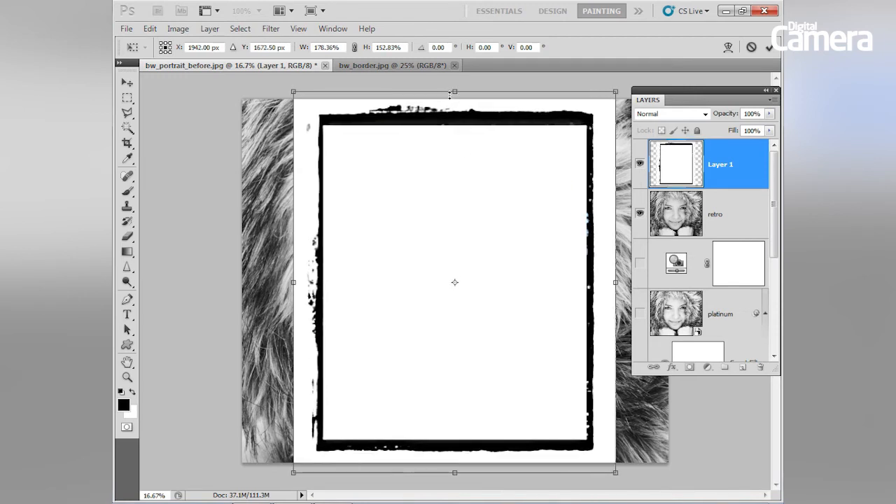
left_click_drag(450, 95, 450, 93)
left_click_drag(293, 283, 278, 282)
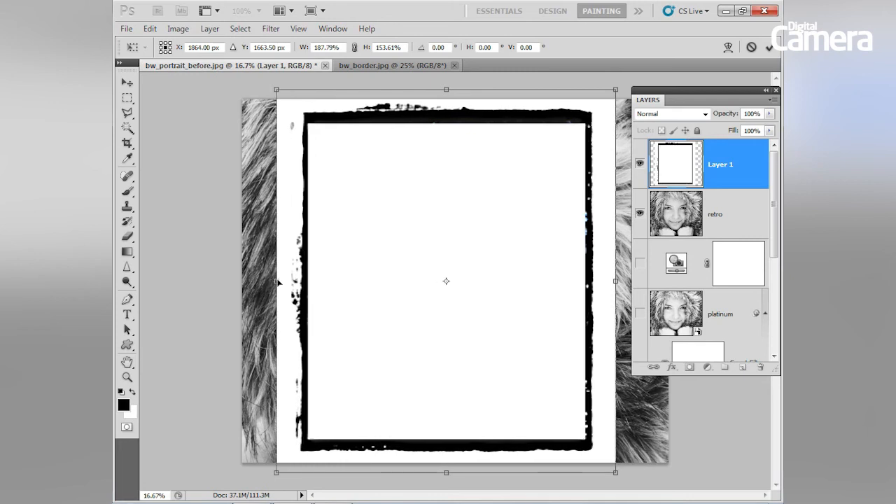
key("Return")
Crop the image to just outside the black frame, removing the uncovered photo strips on both sides
left_click_drag(733, 115, 770, 117)
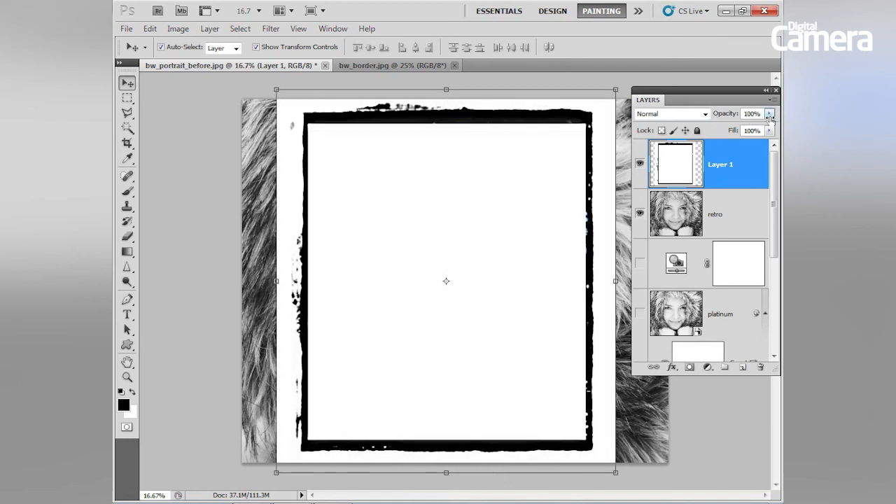
left_click(127, 144)
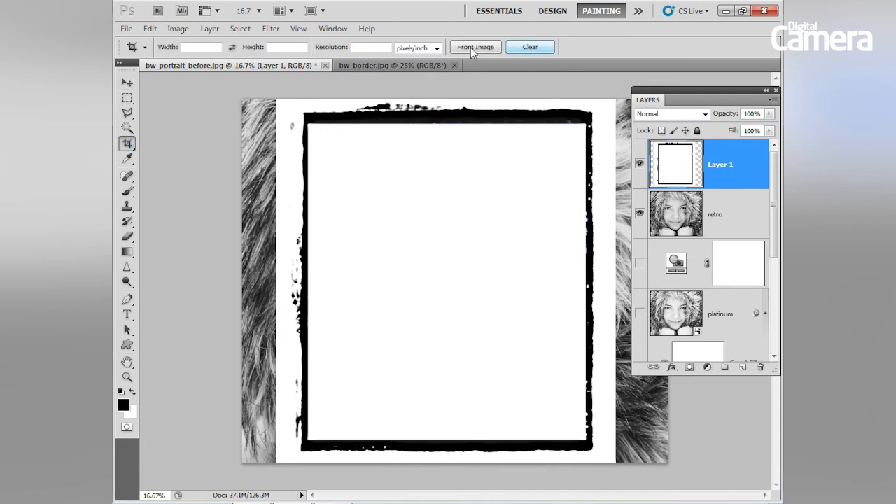
left_click_drag(290, 98, 601, 463)
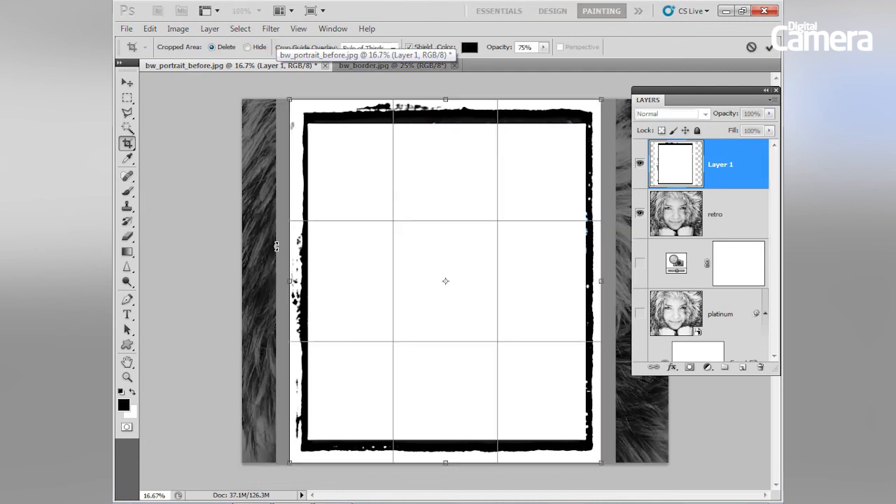
key("Return")
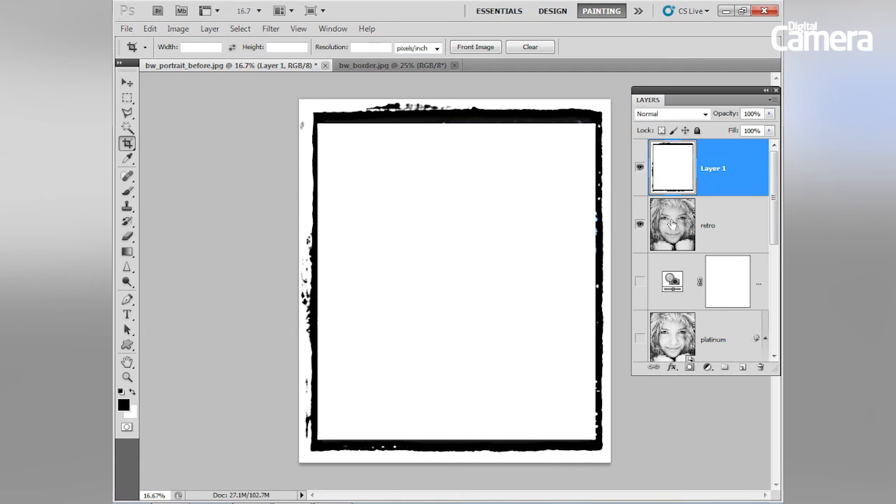
Select the frame's white interior with the Magic Wand at tolerance 15 and hide it with a layer mask
left_click(127, 130)
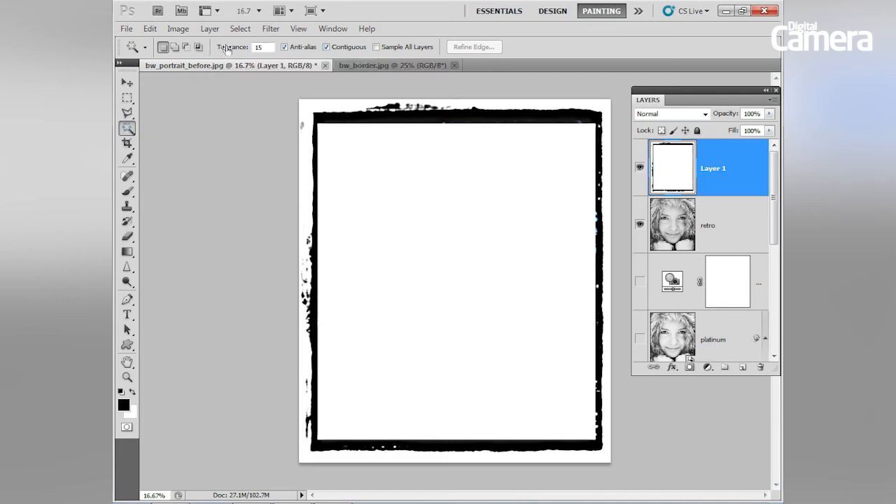
left_click(469, 243)
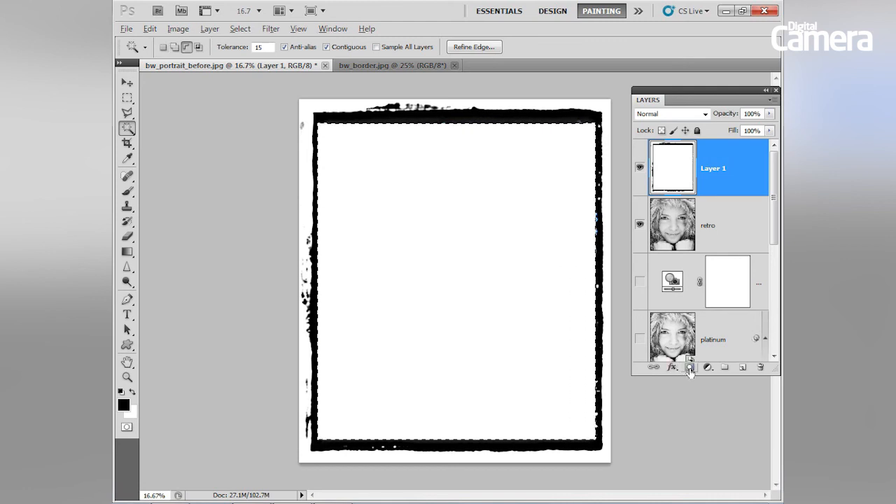
left_click(690, 370, "alt")
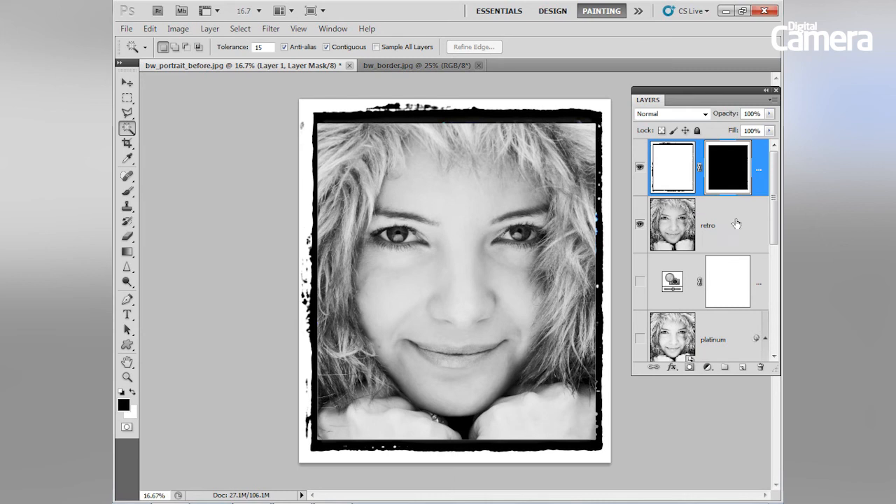
Convert the retro layer to a smart object
left_click(737, 226)
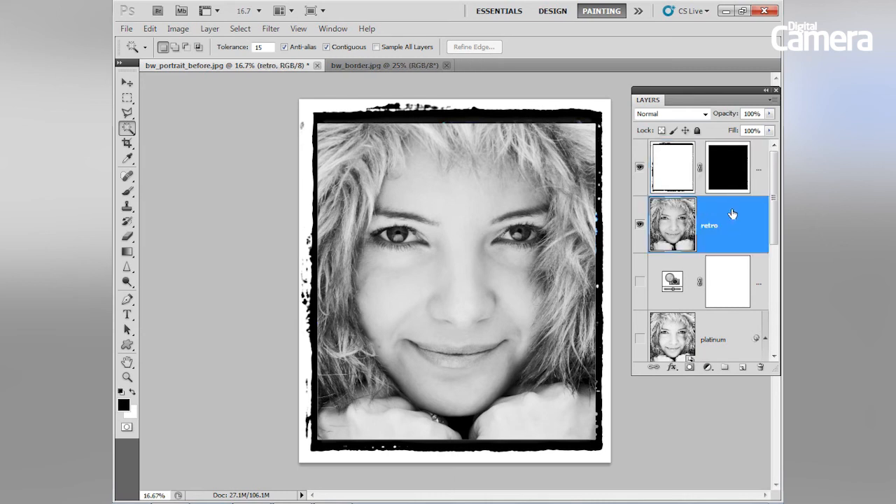
right_click(733, 215)
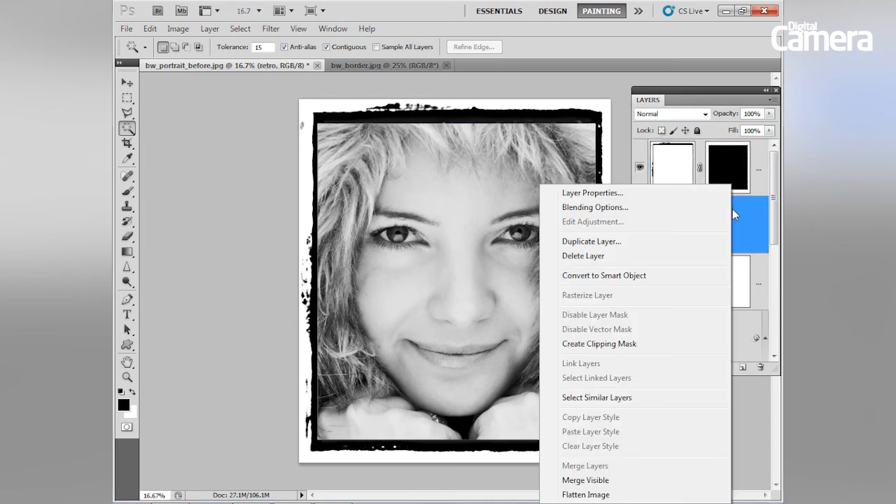
left_click(624, 276)
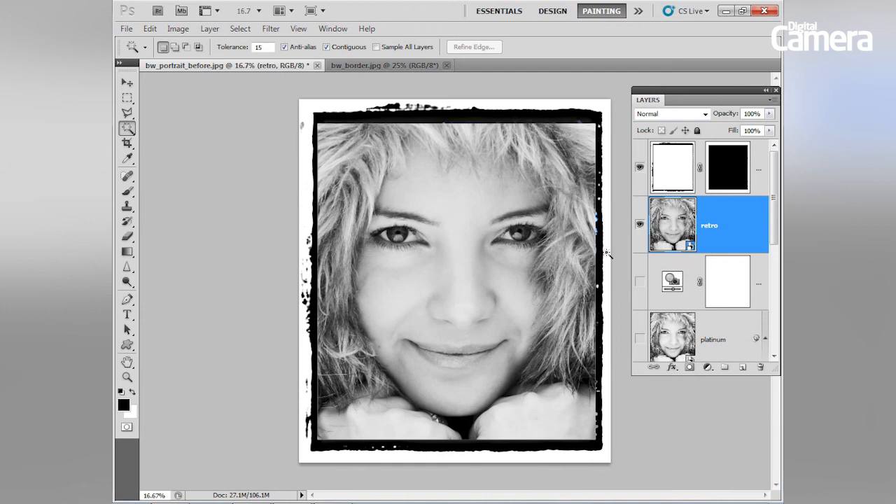
Start a Grain texture filter on the retro layer with Regular grain and an intensity of 57
left_click(270, 29)
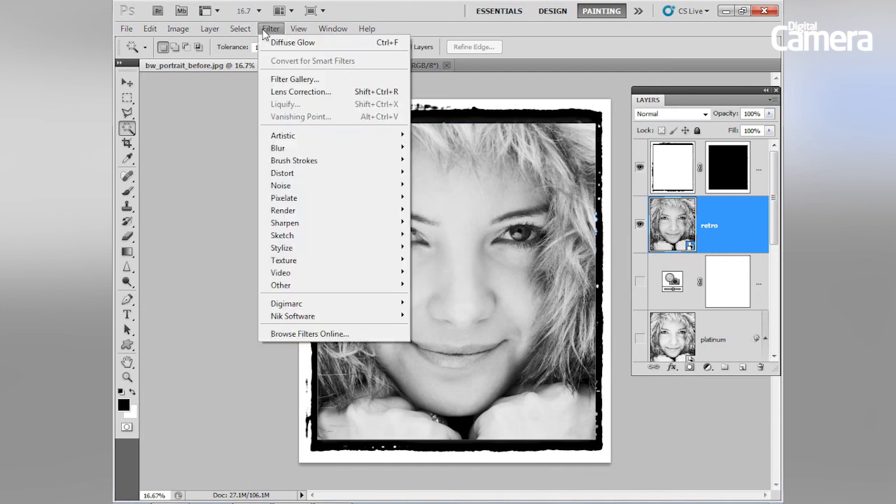
mouse_move(339, 260)
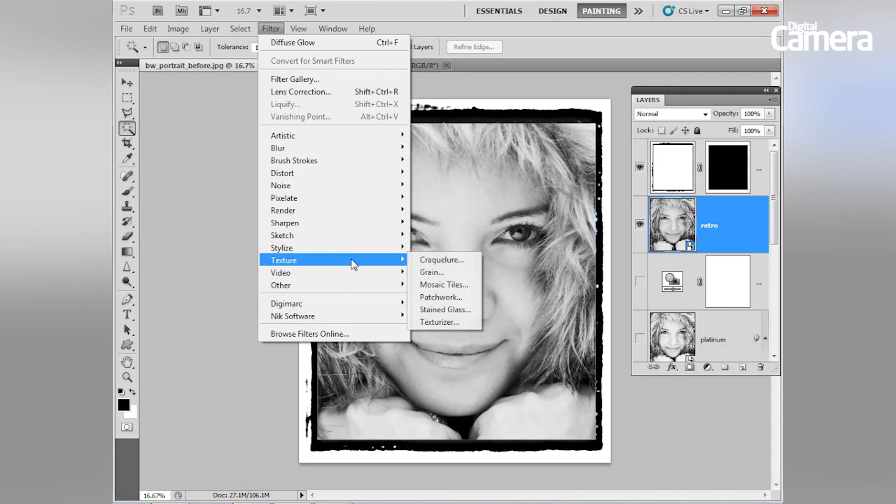
left_click(430, 273)
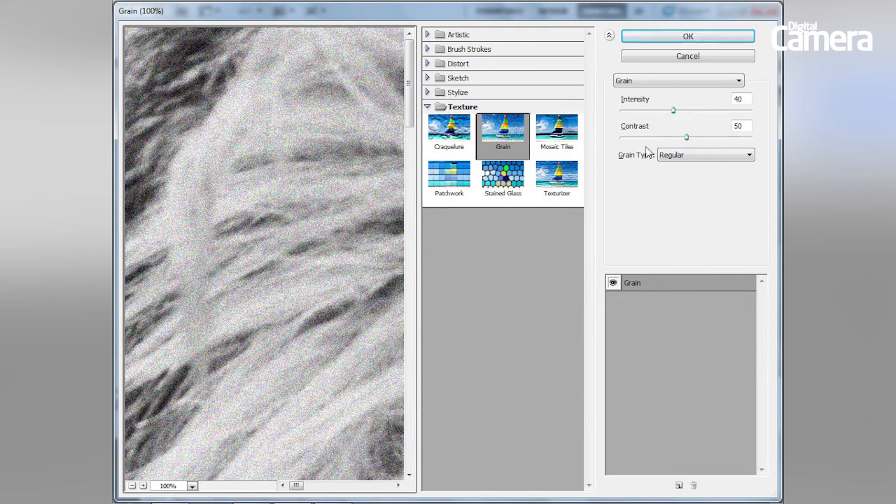
left_click(131, 485)
left_click(131, 485)
left_click_drag(354, 428, 229, 259)
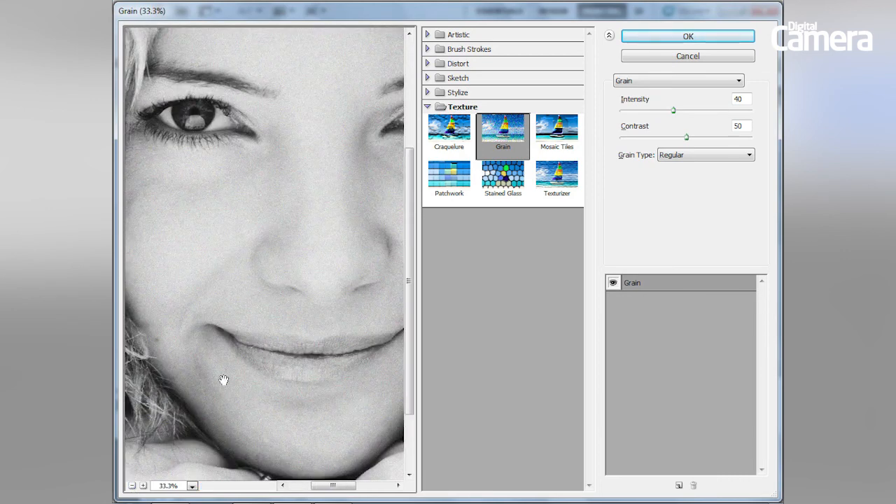
left_click(131, 485)
left_click_drag(256, 310, 231, 324)
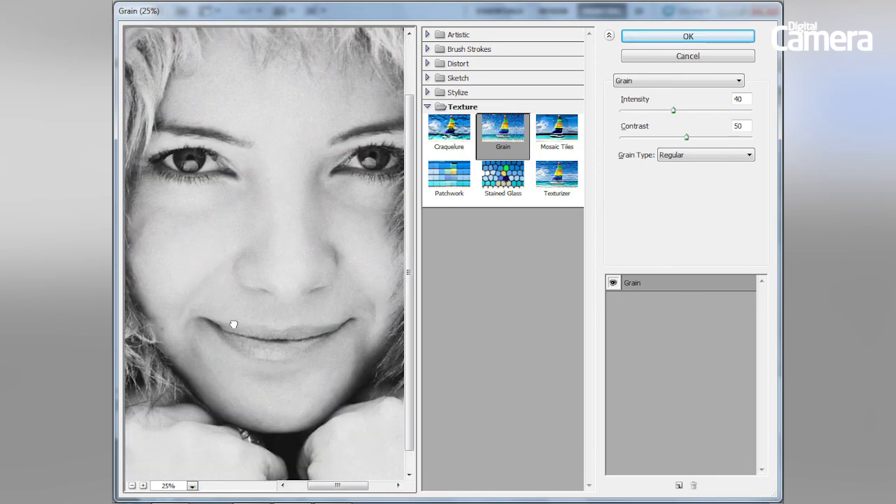
left_click_drag(673, 111, 699, 112)
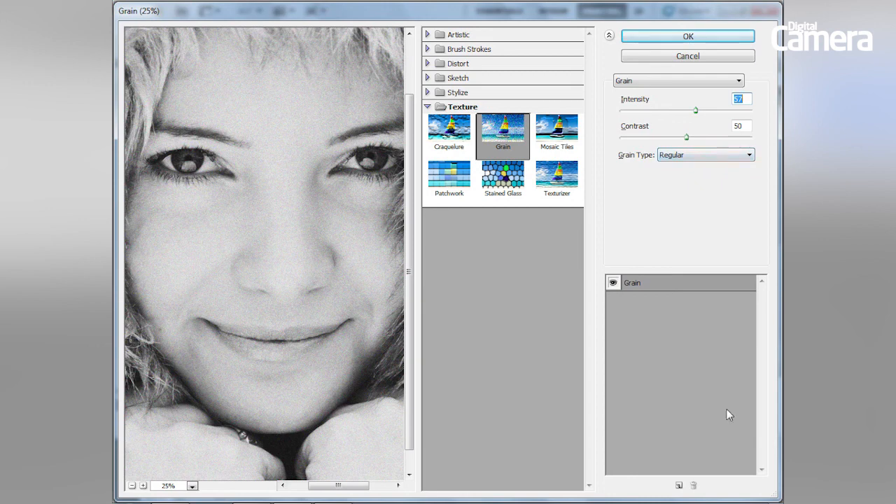
Add a second Grain effect with Vertical grain, intensity 8 and contrast 2, and apply both effects
left_click(678, 484)
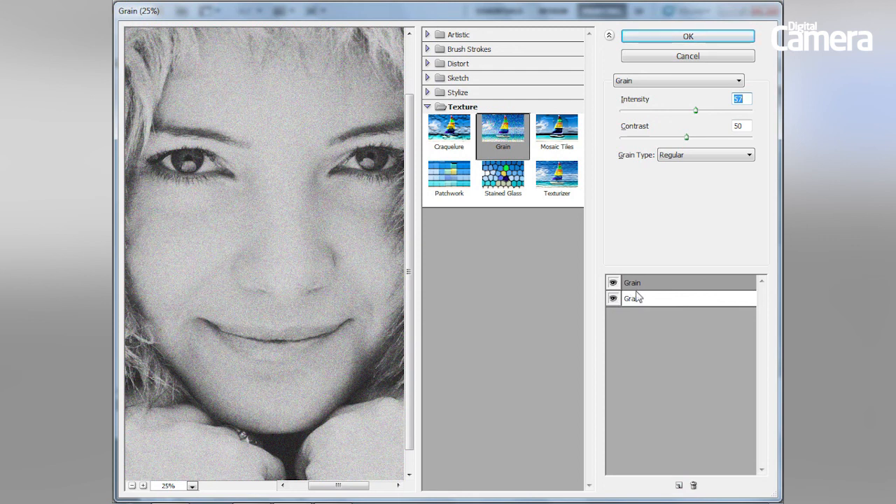
left_click(693, 154)
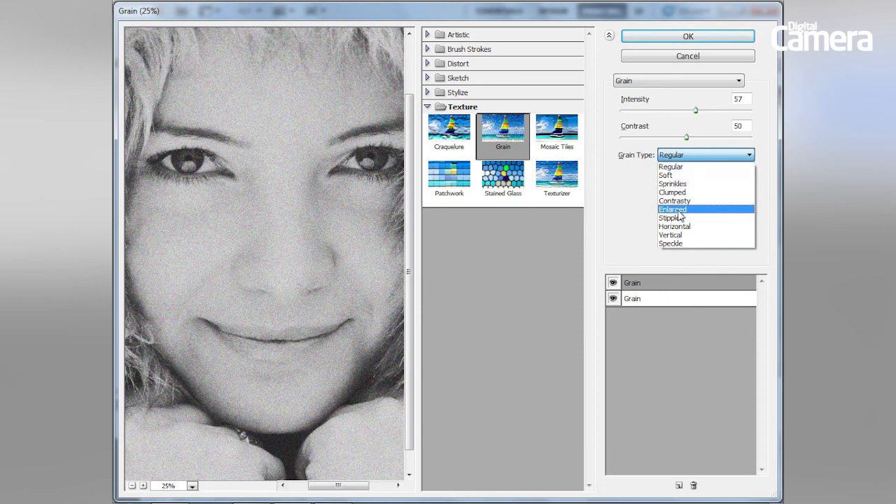
left_click(673, 235)
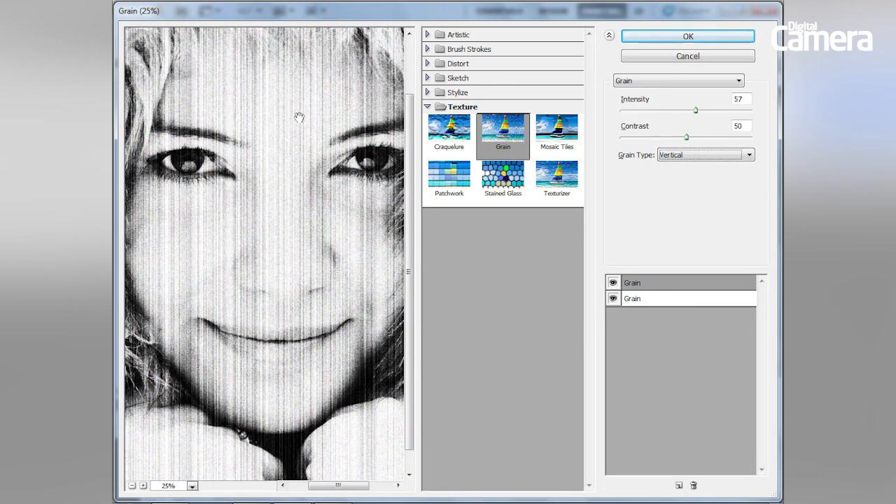
left_click_drag(687, 138, 623, 139)
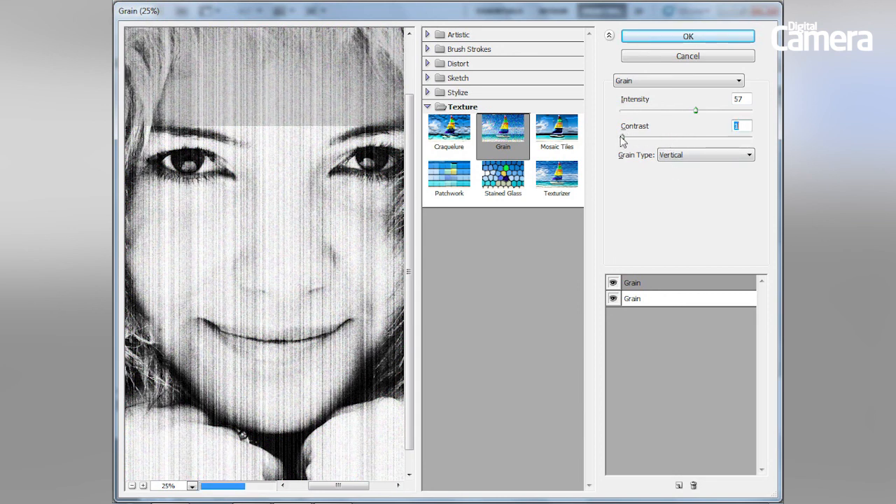
left_click_drag(696, 110, 633, 115)
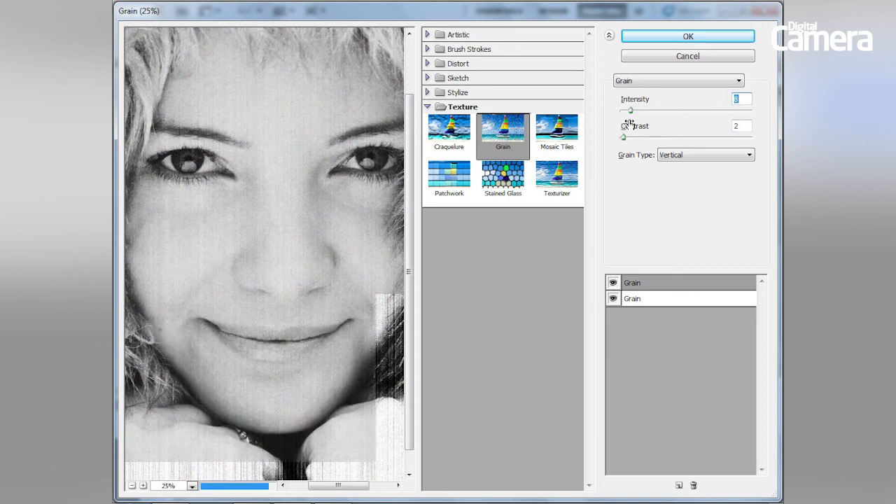
left_click(675, 38)
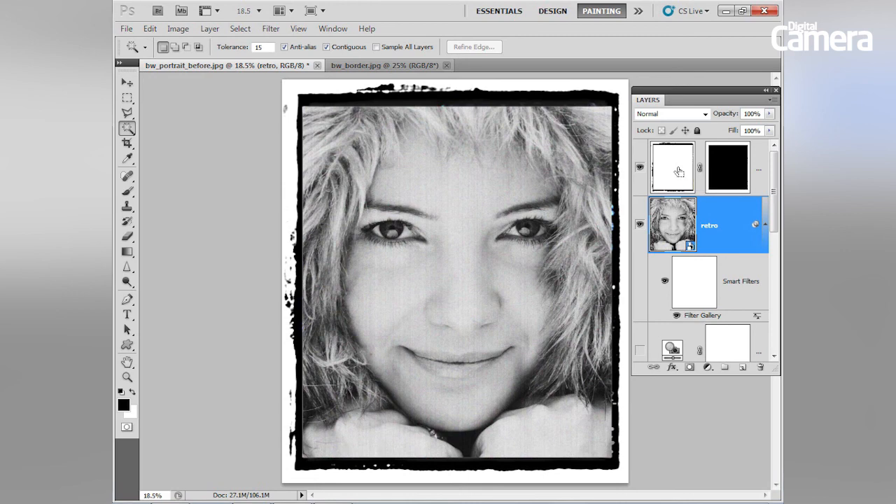
Add a Hue/Saturation adjustment layer above the retro layer with saturation at -100 to remove the grain's colour
key("ctrl+plus")
key("ctrl+plus")
key("ctrl+plus")
key("ctrl+plus")
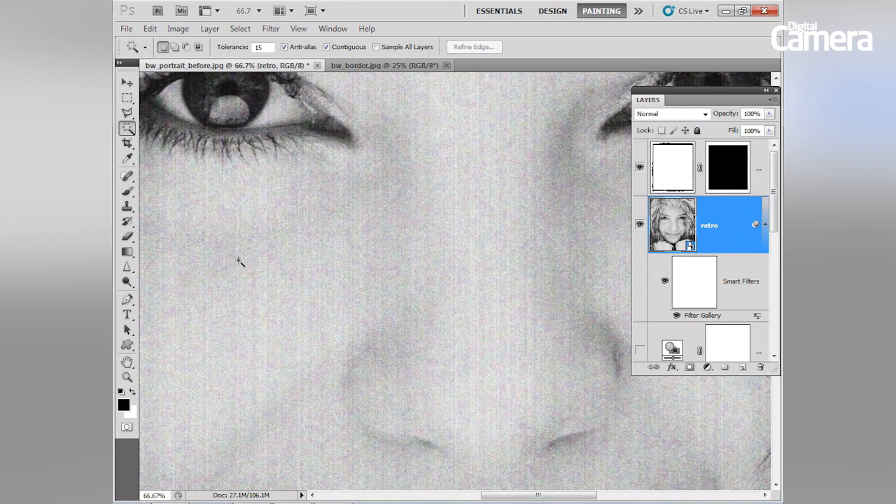
left_click(708, 369)
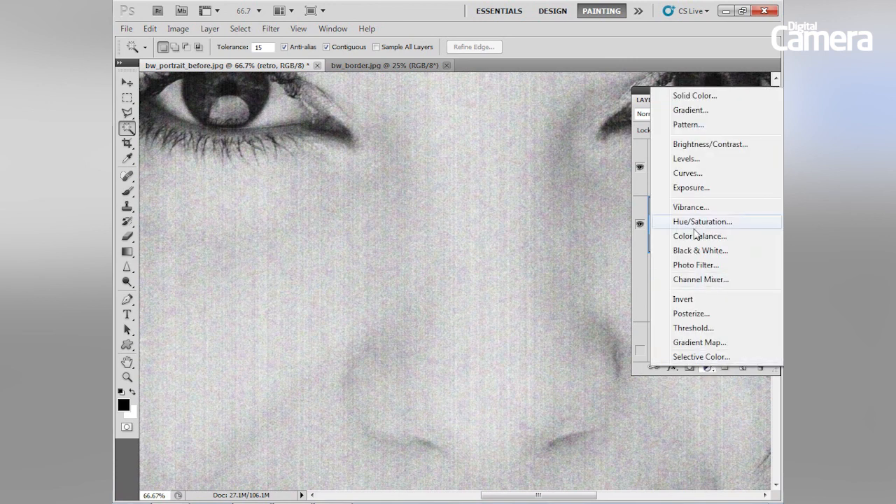
left_click(693, 222)
left_click_drag(236, 222, 112, 225)
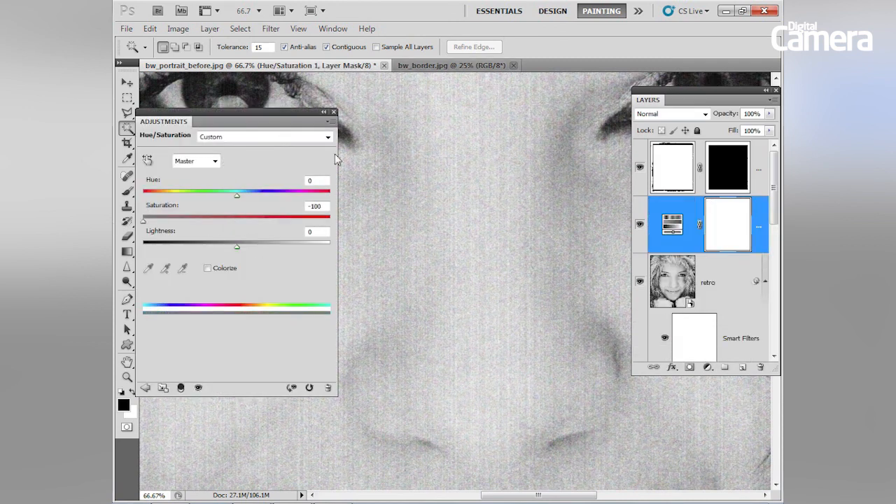
left_click(334, 113)
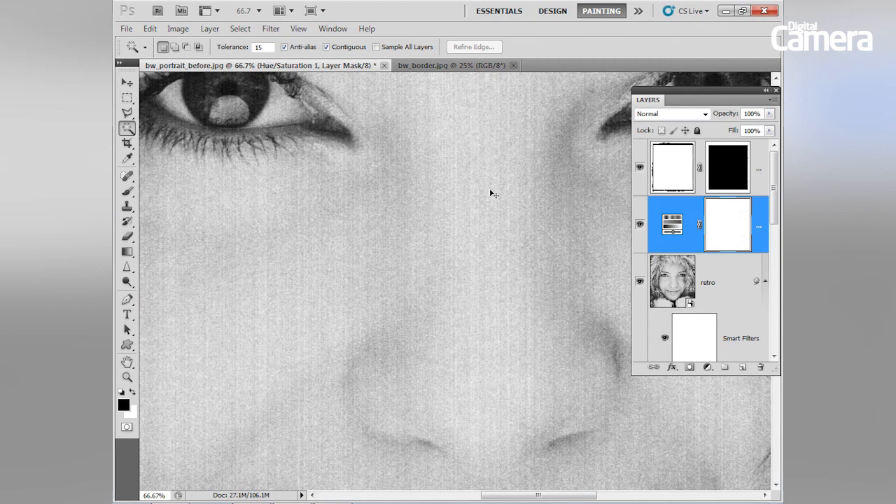
key("ctrl+0")
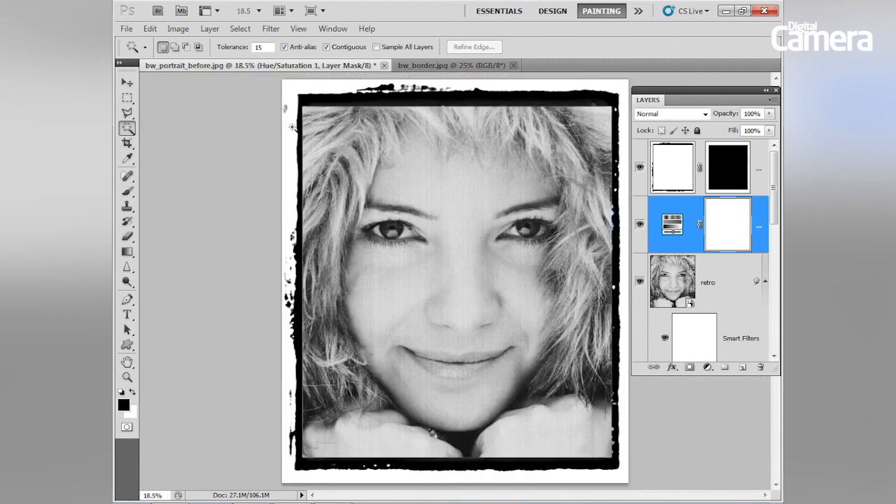